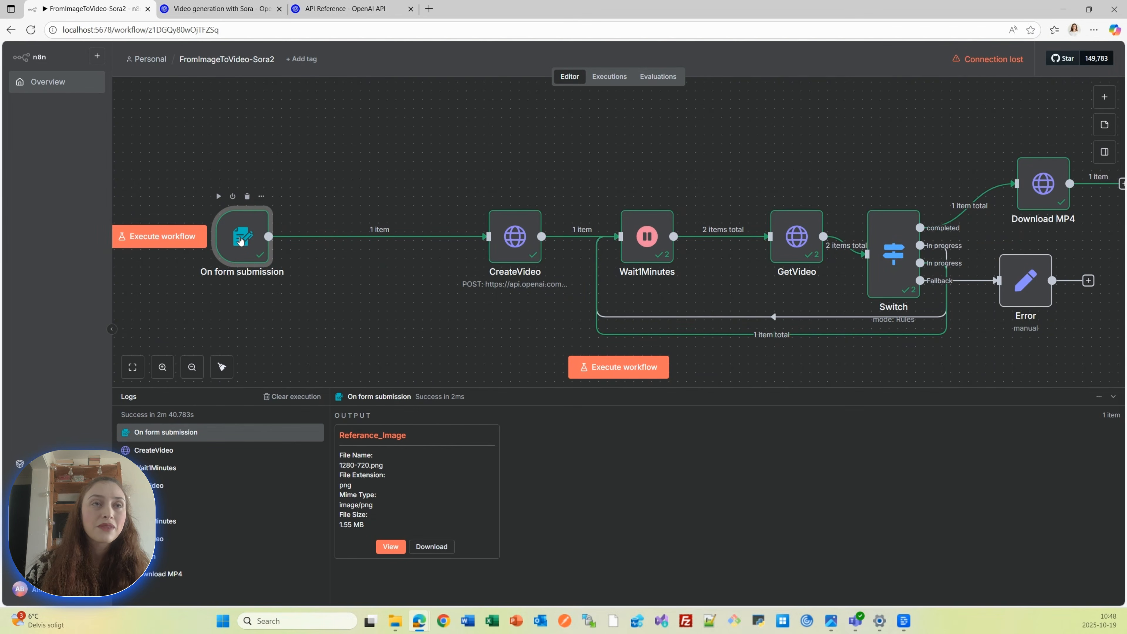
Open the On form submission node, and switch to OpenAI's video generation guide to examine the image references request parameters and example videos.
{"action": "double_click", "coordinate": [240, 241]}
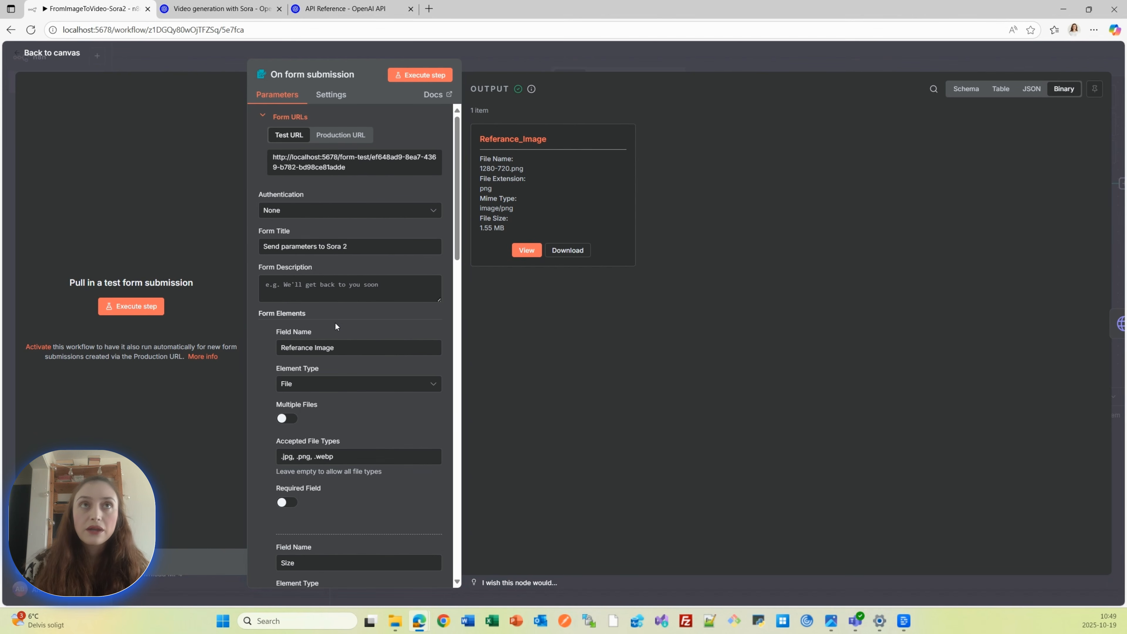
{"action": "left_click", "coordinate": [240, 16]}
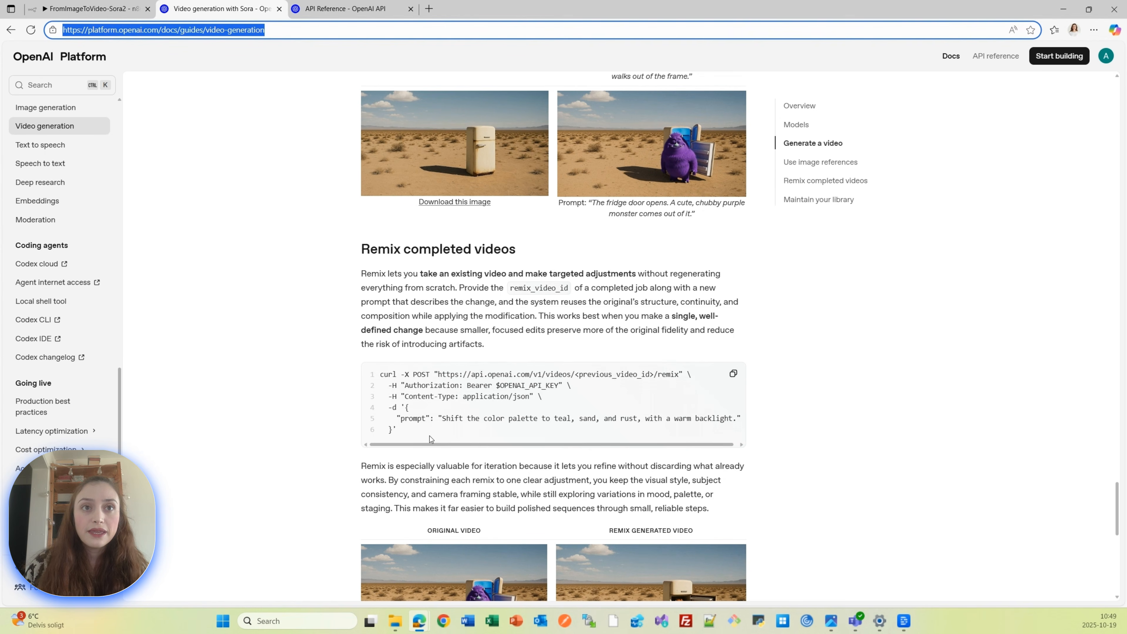
{"action": "scroll", "coordinate": [403, 433], "scroll_direction": "up", "scroll_amount": 10}
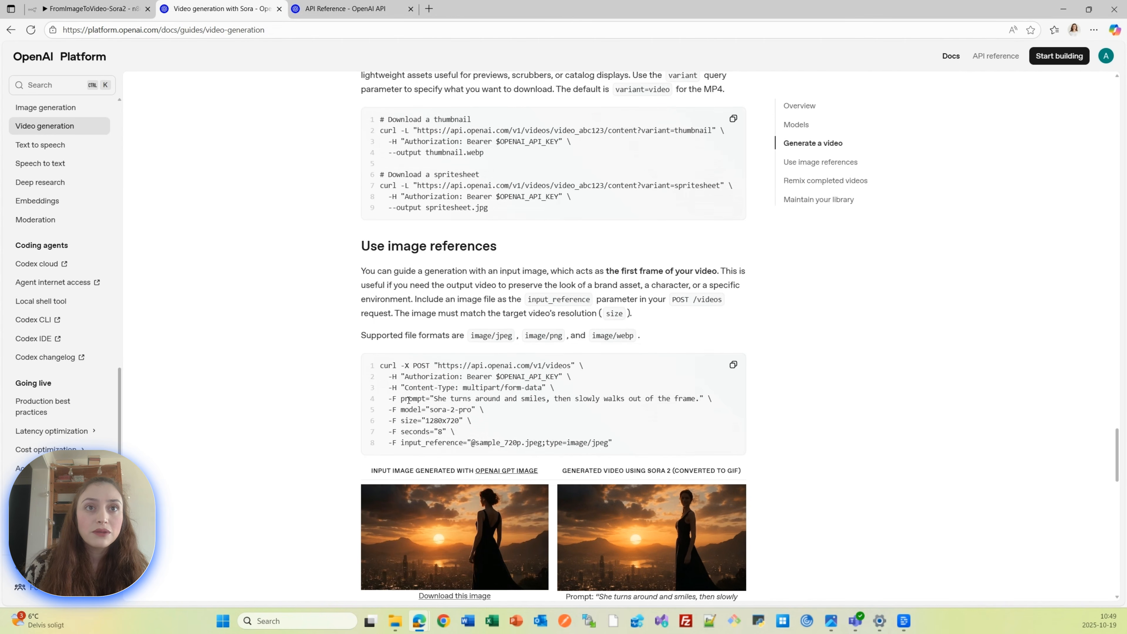
{"action": "scroll", "coordinate": [409, 399], "scroll_direction": "down", "scroll_amount": 1}
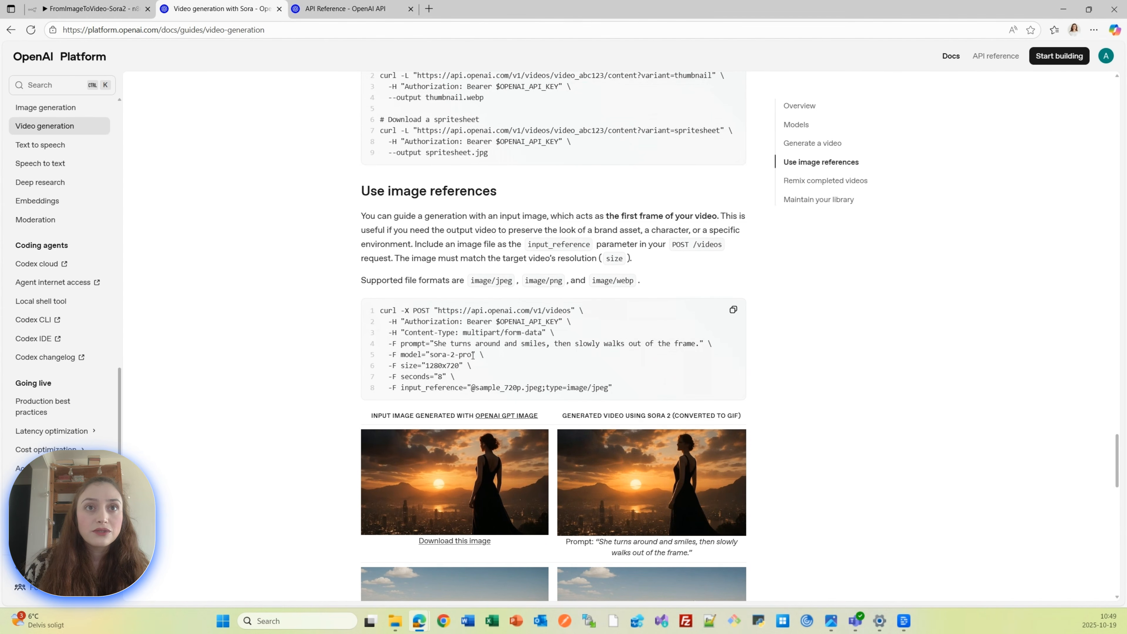
{"action": "left_click_drag", "start_coordinate": [473, 356], "coordinate": [432, 355]}
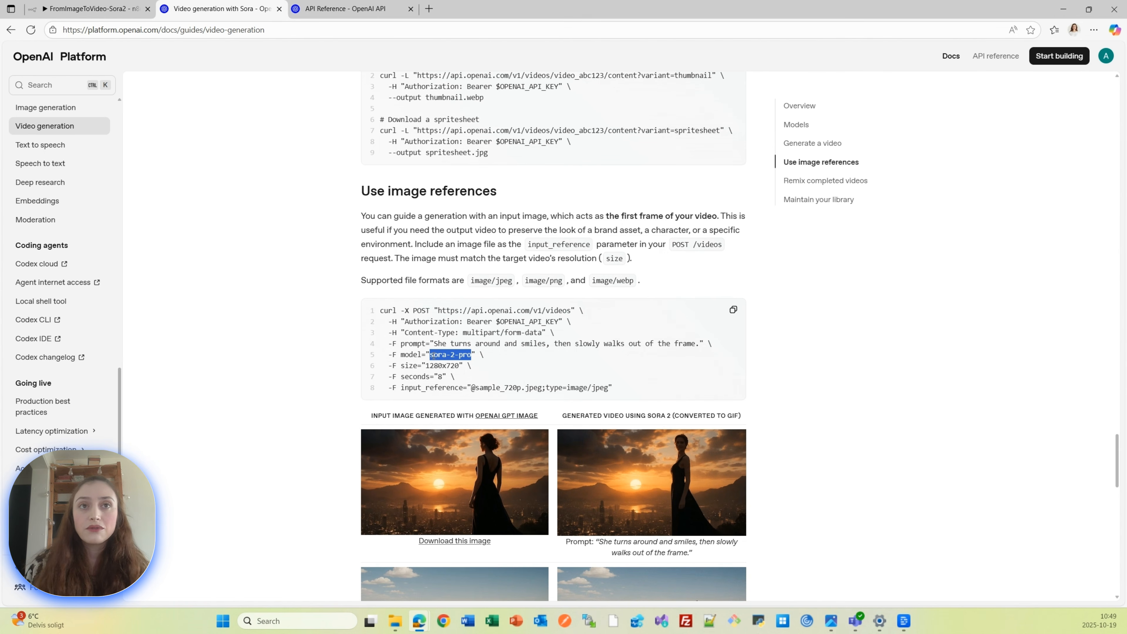
{"action": "left_click", "coordinate": [429, 365]}
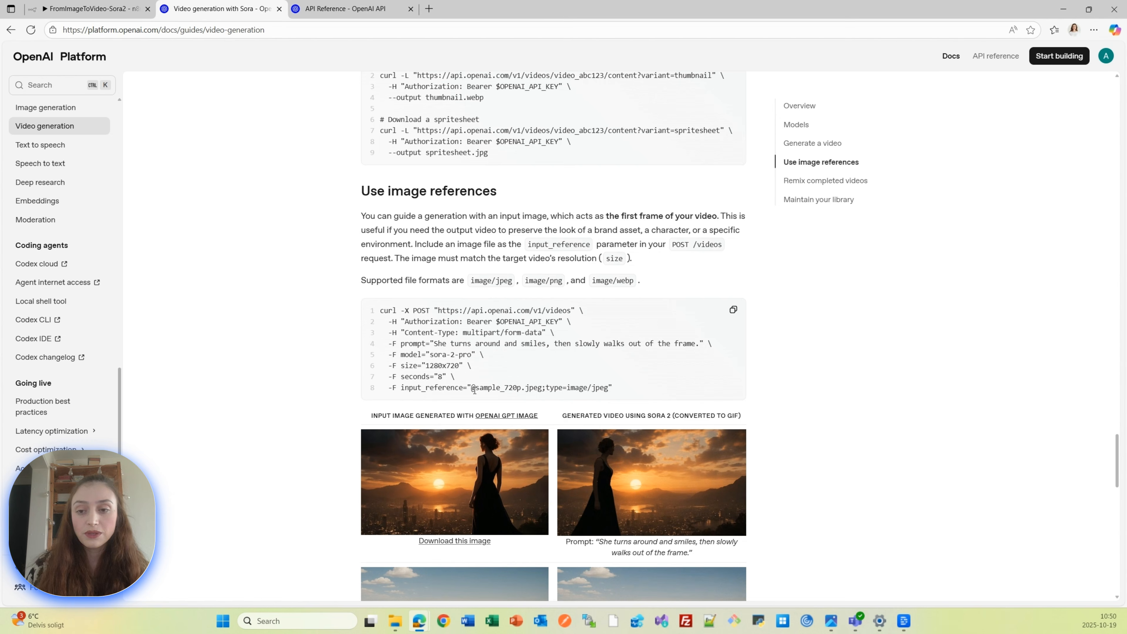
{"action": "scroll", "coordinate": [473, 391], "scroll_direction": "down", "scroll_amount": 1}
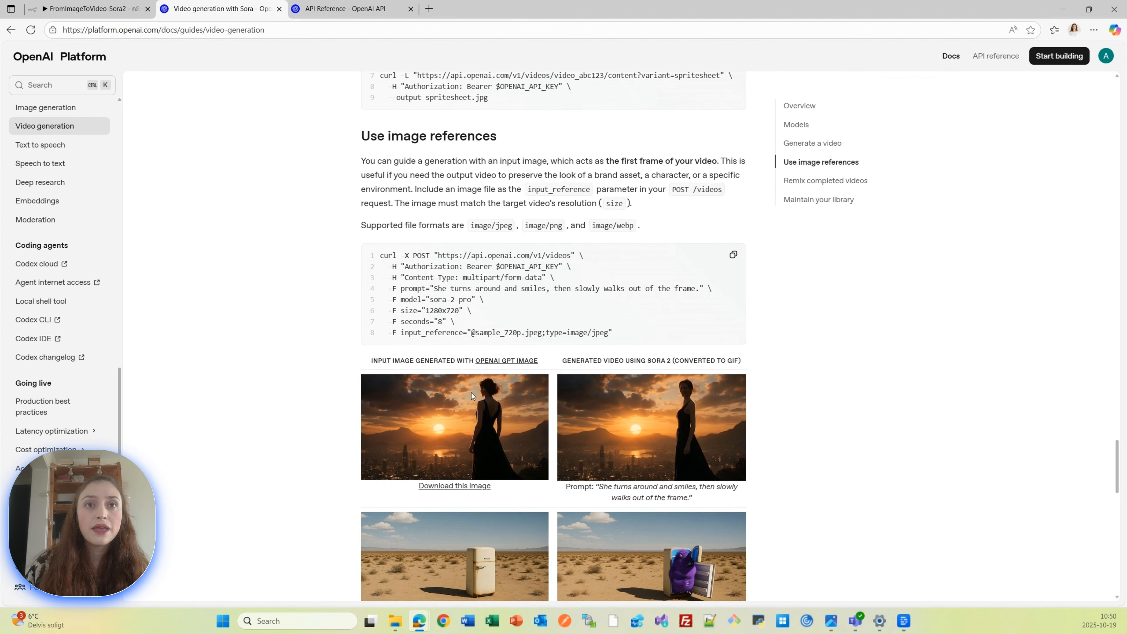
{"action": "scroll", "coordinate": [429, 421], "scroll_direction": "down", "scroll_amount": 1}
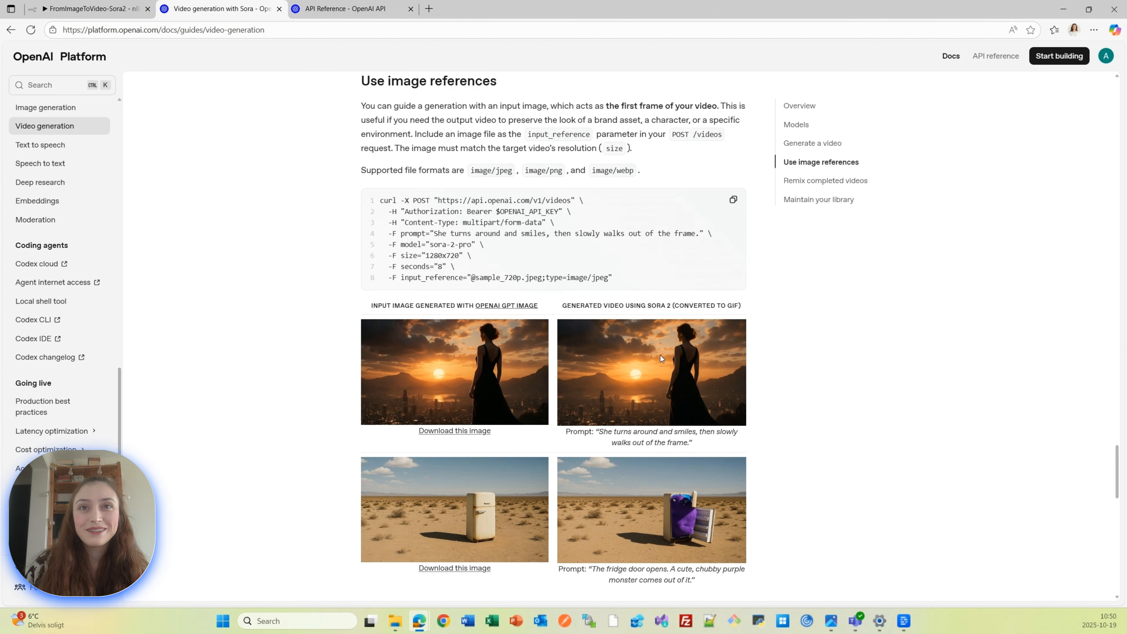
{"action": "scroll", "coordinate": [661, 355], "scroll_direction": "down", "scroll_amount": 2}
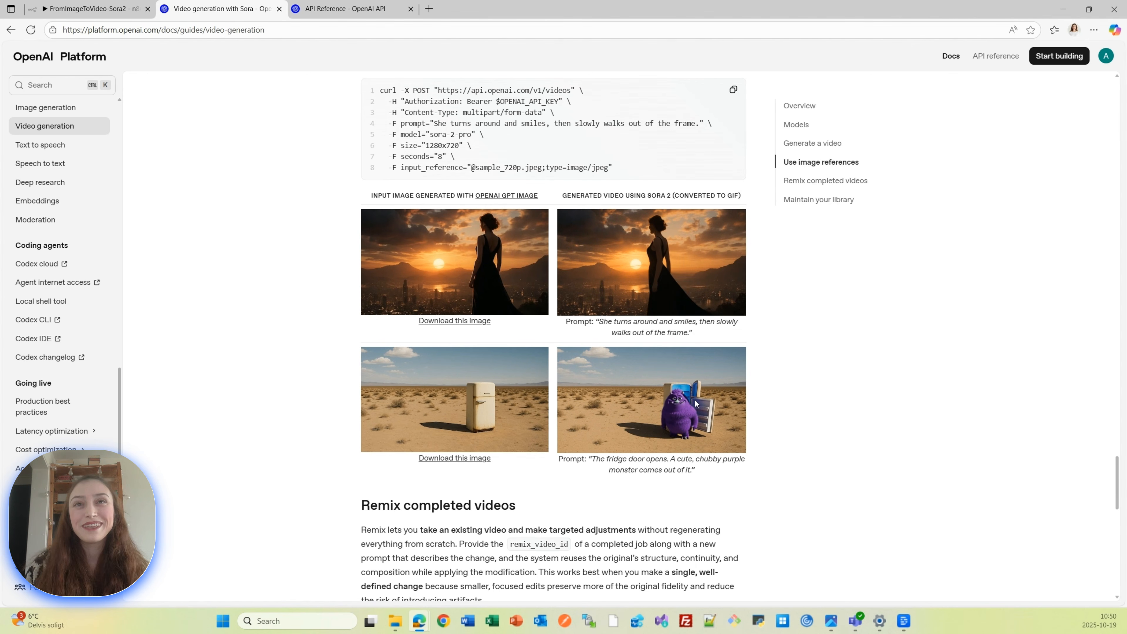
{"action": "scroll", "coordinate": [692, 400], "scroll_direction": "up", "scroll_amount": 3}
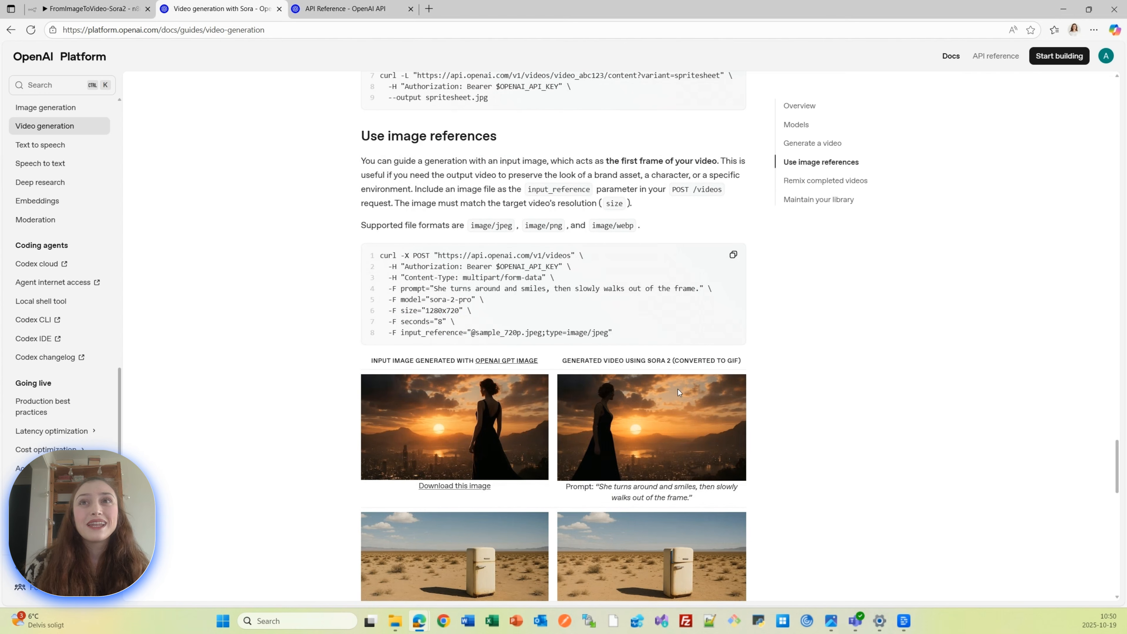
Return to the n8n form node and review its form elements from Referance Image to Video prompt, including element types and options; close the node.
{"action": "left_click", "coordinate": [95, 13]}
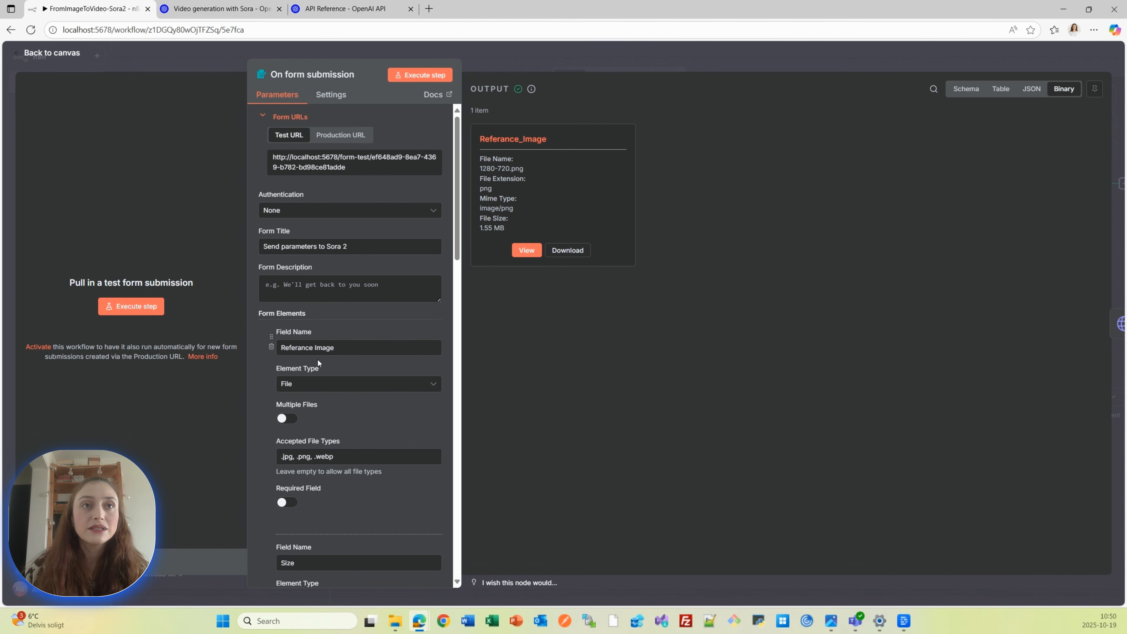
{"action": "scroll", "coordinate": [321, 397], "scroll_direction": "down", "scroll_amount": 1}
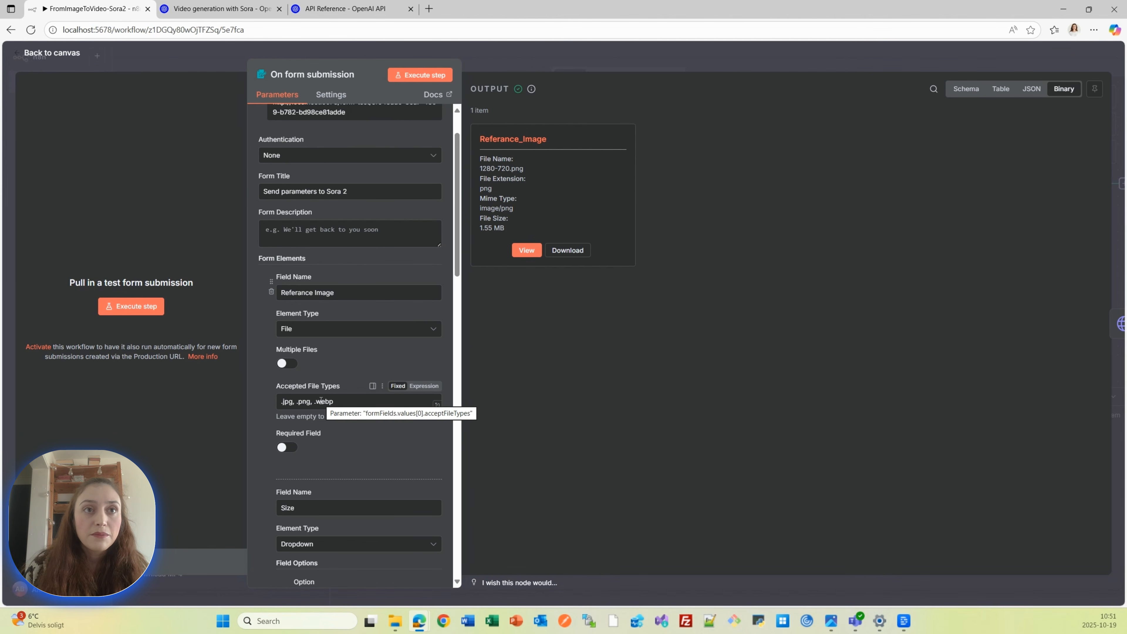
{"action": "scroll", "coordinate": [338, 393], "scroll_direction": "down", "scroll_amount": 1}
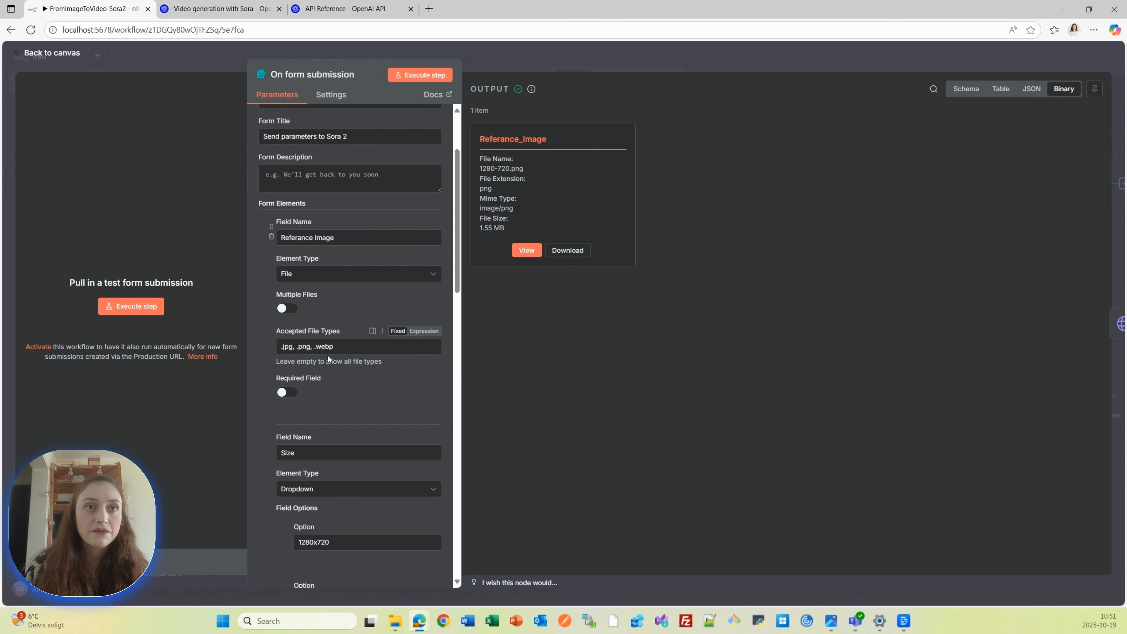
{"action": "scroll", "coordinate": [328, 373], "scroll_direction": "down", "scroll_amount": 1}
{"action": "scroll", "coordinate": [342, 354], "scroll_direction": "down", "scroll_amount": 2}
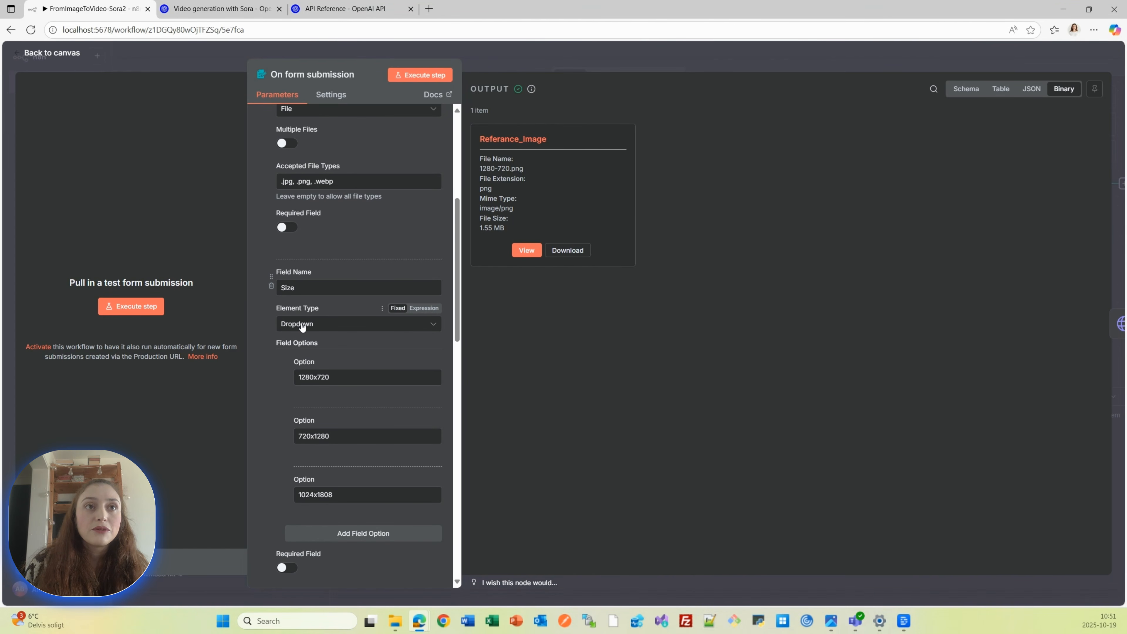
{"action": "scroll", "coordinate": [313, 330], "scroll_direction": "down", "scroll_amount": 3}
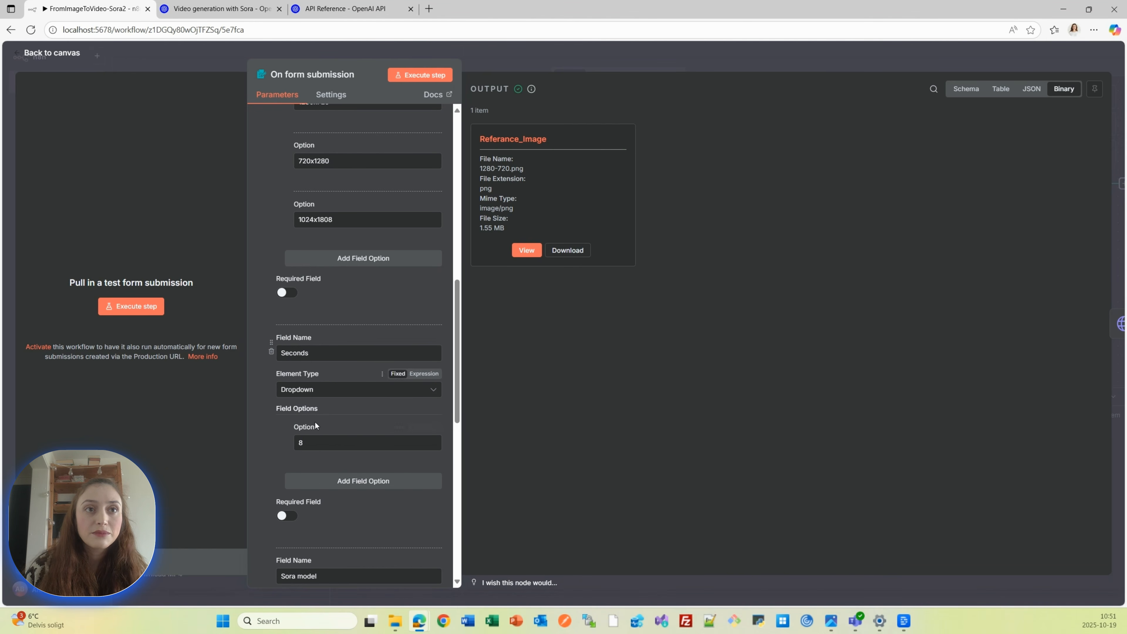
{"action": "scroll", "coordinate": [315, 415], "scroll_direction": "down", "scroll_amount": 1}
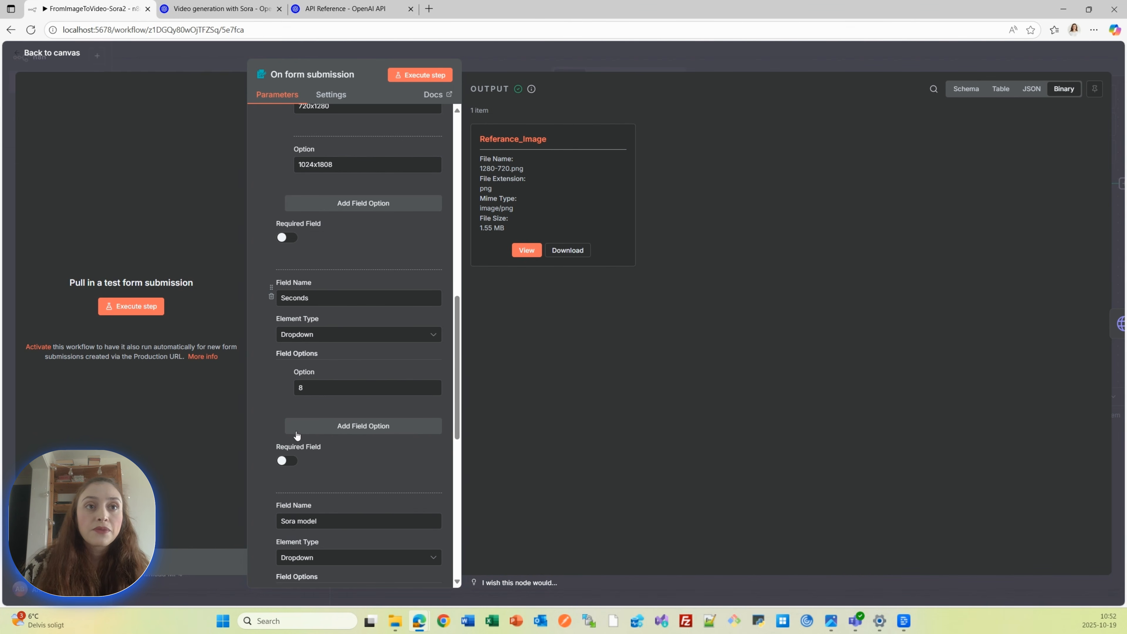
{"action": "scroll", "coordinate": [344, 422], "scroll_direction": "down", "scroll_amount": 6}
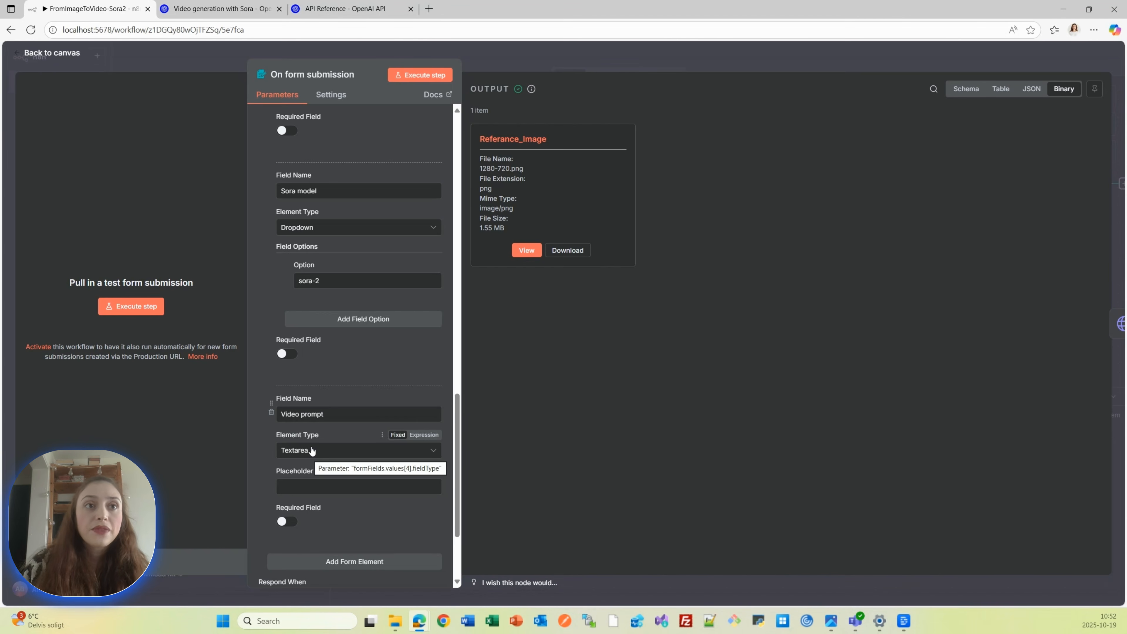
{"action": "scroll", "coordinate": [337, 440], "scroll_direction": "down", "scroll_amount": 2}
{"action": "scroll", "coordinate": [366, 429], "scroll_direction": "down", "scroll_amount": 1}
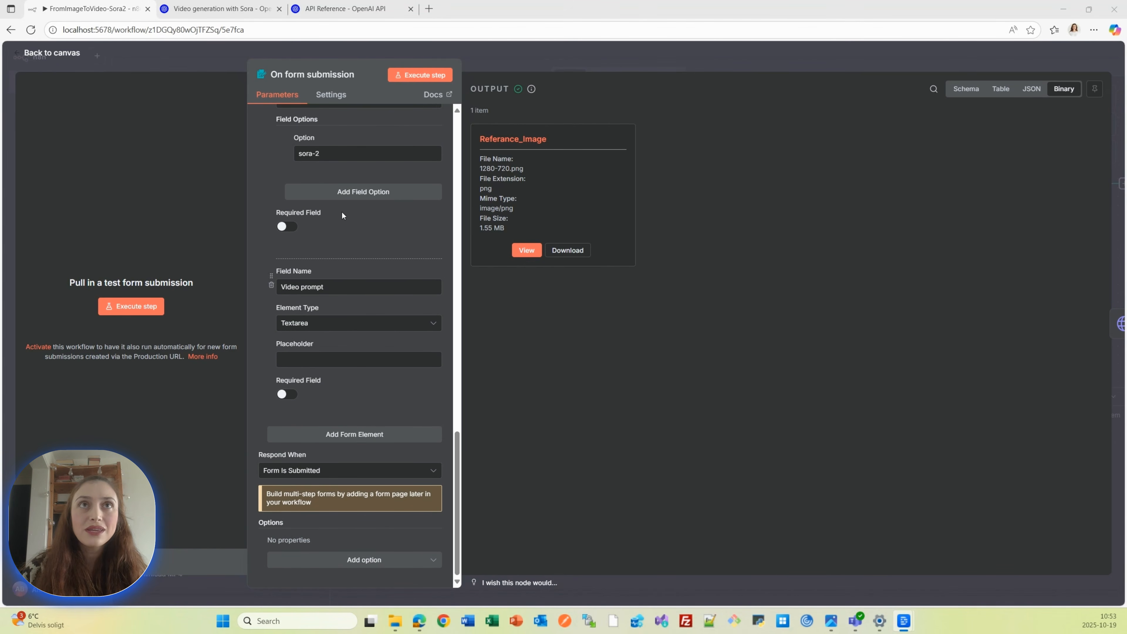
{"action": "left_click", "coordinate": [500, 55]}
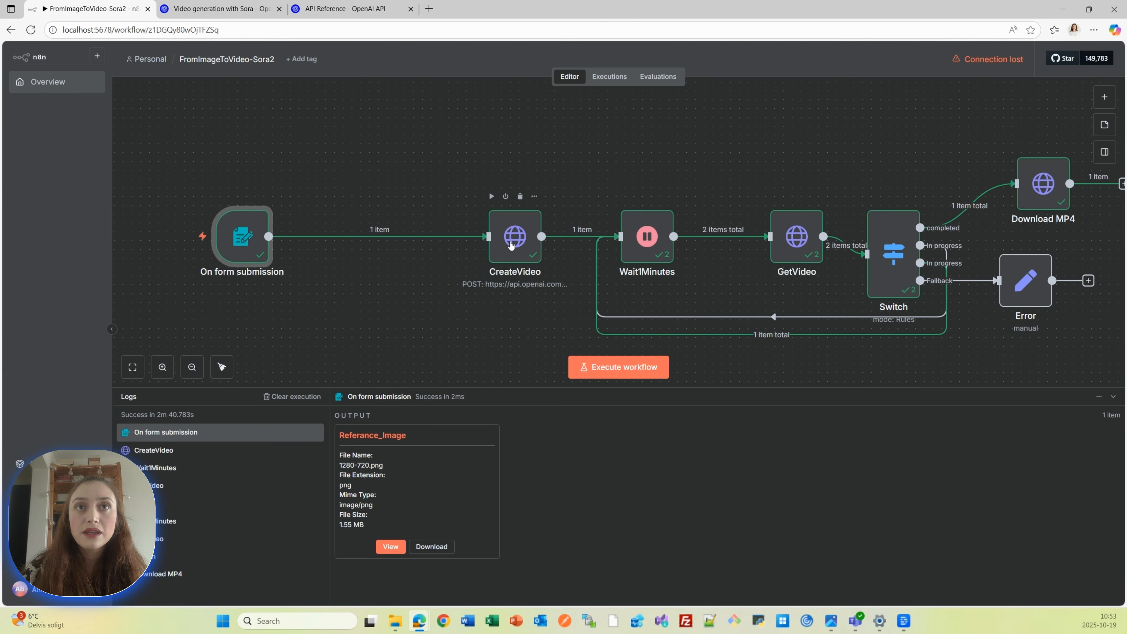
Open the CreateVideo node and try to open its OpenAI Header Auth credential for editing.
{"action": "left_click", "coordinate": [511, 244]}
{"action": "double_click", "coordinate": [510, 244]}
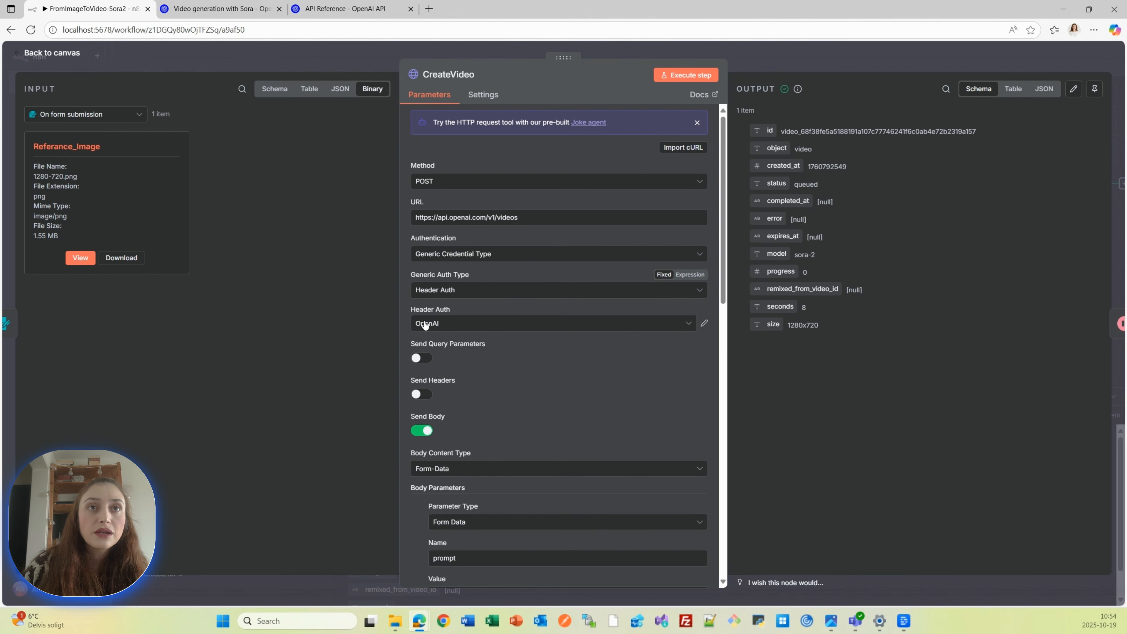
{"action": "left_click", "coordinate": [704, 324]}
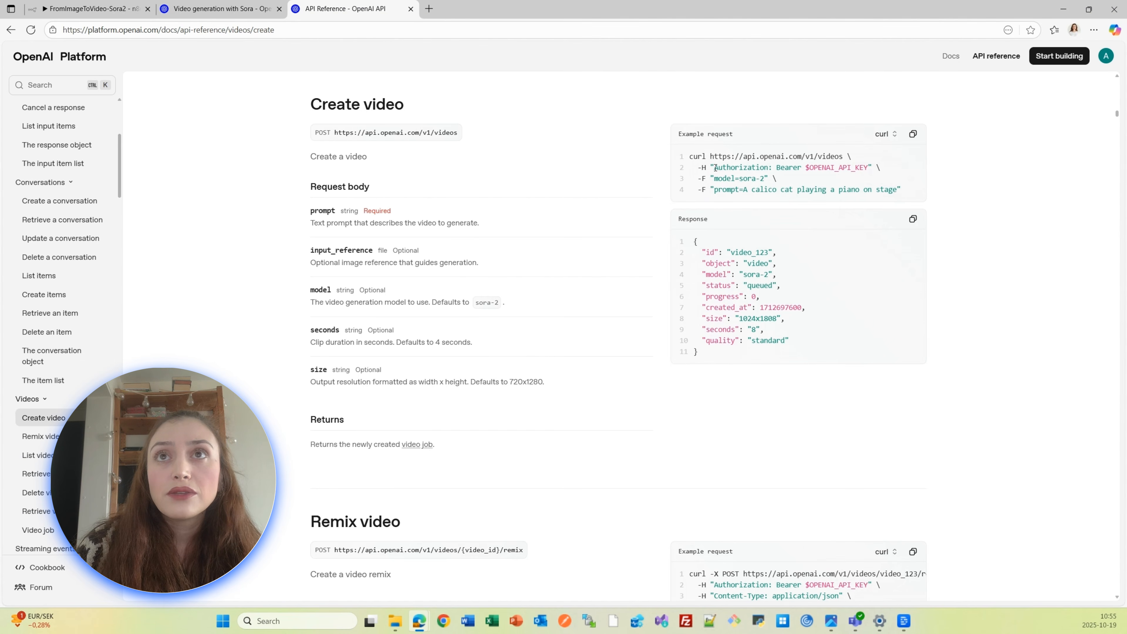
In the OpenAI API reference's Create video example, examine the Authorization header name and its Bearer key placeholder.
{"action": "left_click_drag", "start_coordinate": [715, 167], "coordinate": [771, 169]}
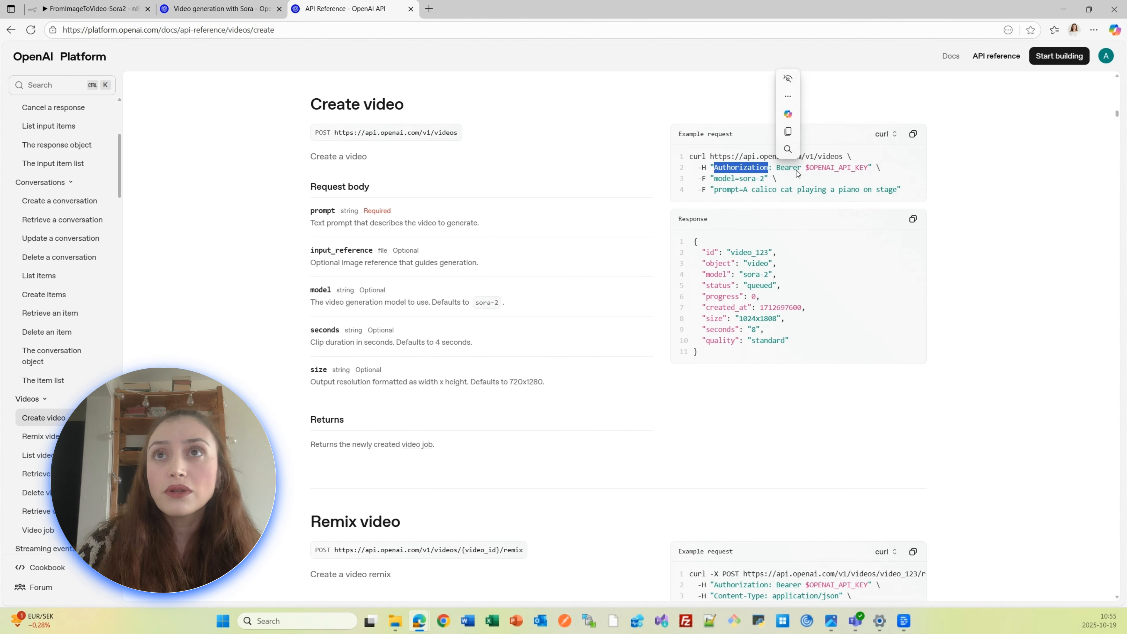
{"action": "left_click", "coordinate": [776, 168]}
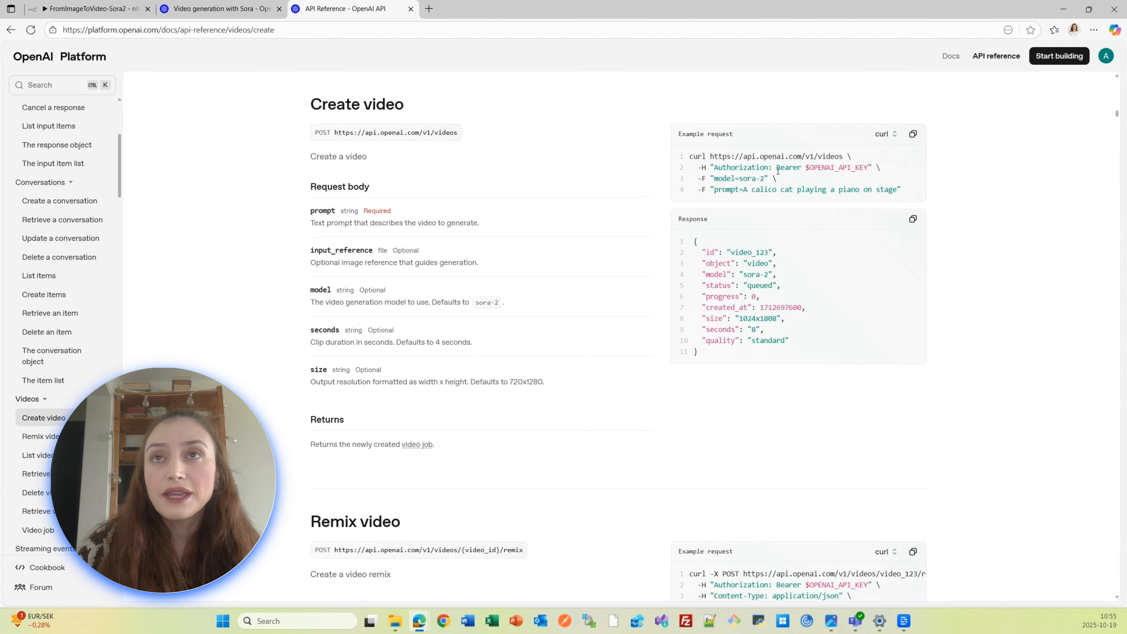
{"action": "left_click_drag", "start_coordinate": [778, 169], "coordinate": [867, 172]}
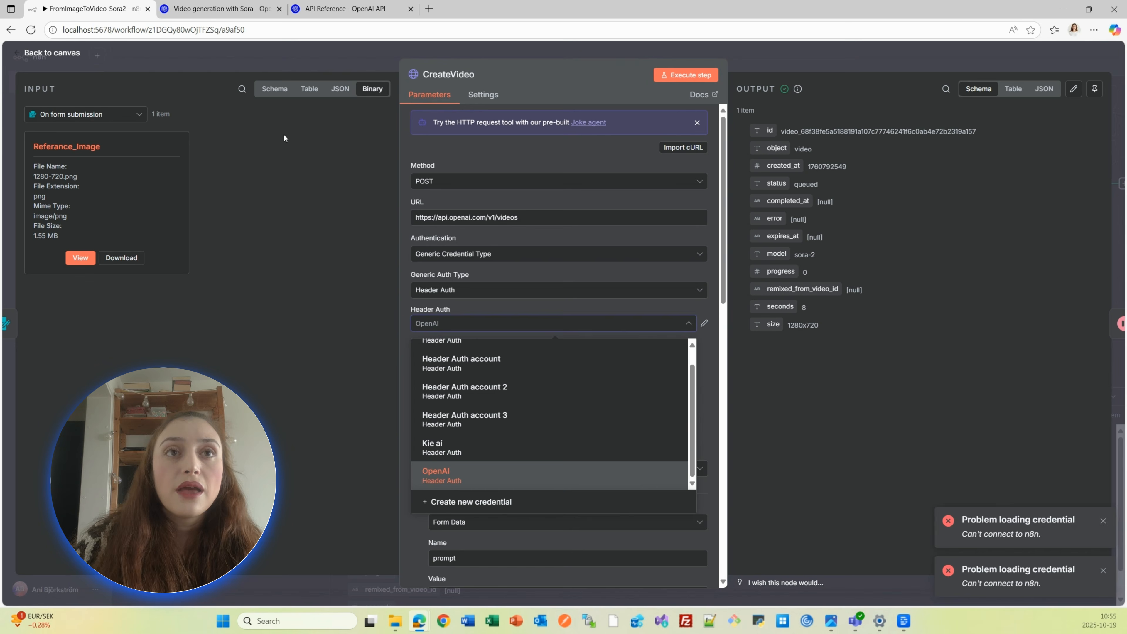
Back in the CreateVideo node, select OpenAI as the Header Auth credential and review the form-data body parameters from prompt to input_reference.
{"action": "left_click", "coordinate": [434, 480]}
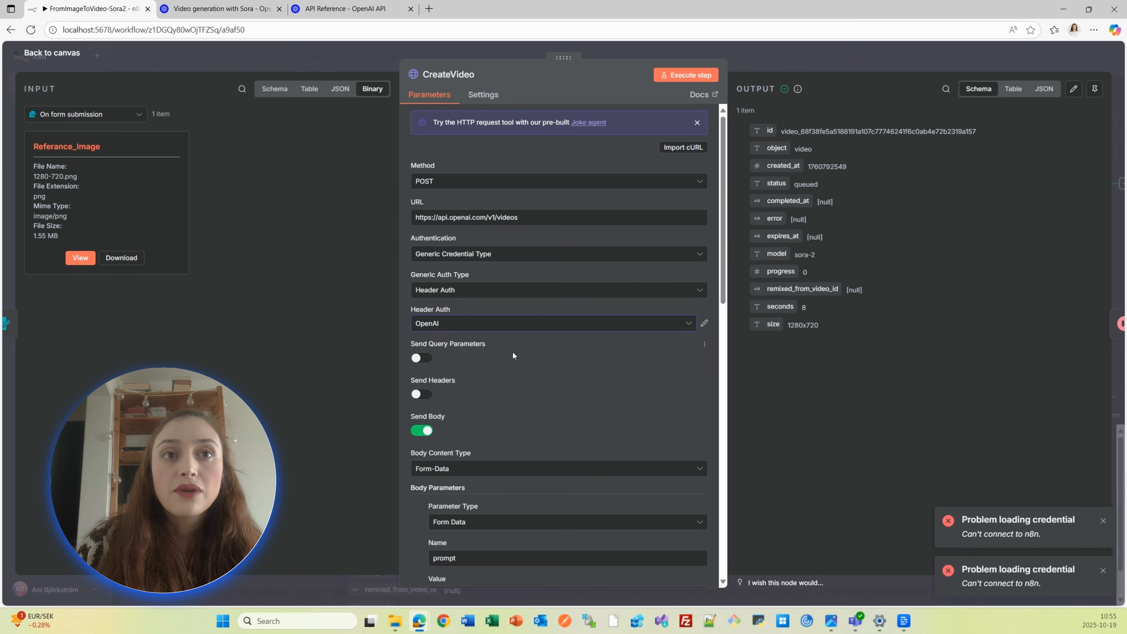
{"action": "scroll", "coordinate": [512, 355], "scroll_direction": "down", "scroll_amount": 1}
{"action": "scroll", "coordinate": [513, 355], "scroll_direction": "down", "scroll_amount": 1}
{"action": "scroll", "coordinate": [504, 324], "scroll_direction": "down", "scroll_amount": 1}
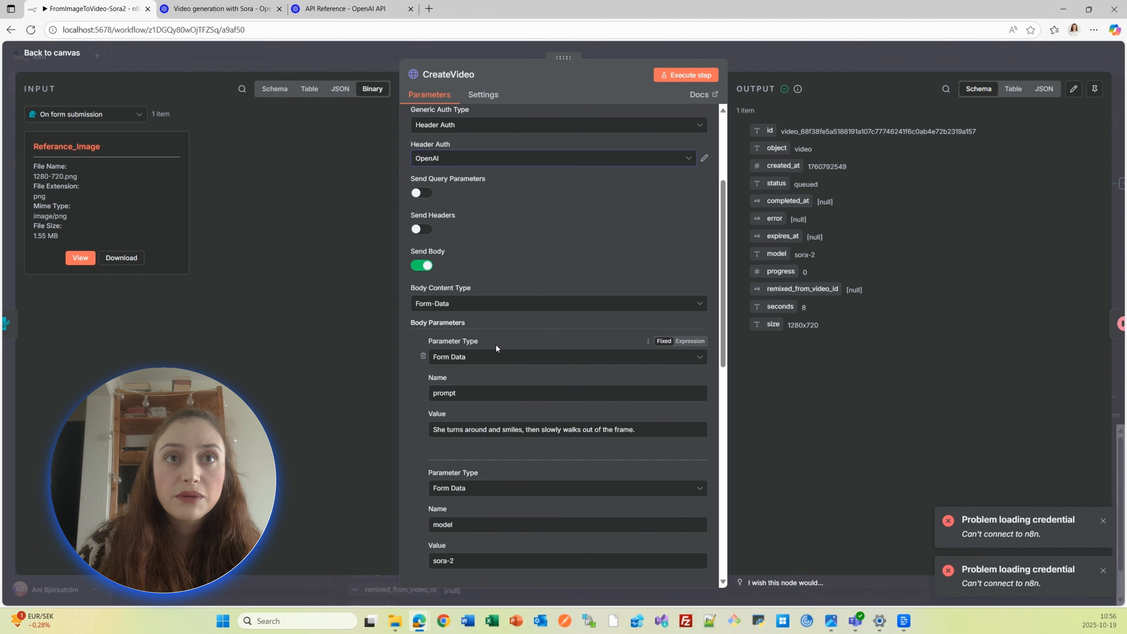
{"action": "scroll", "coordinate": [496, 344], "scroll_direction": "down", "scroll_amount": 2}
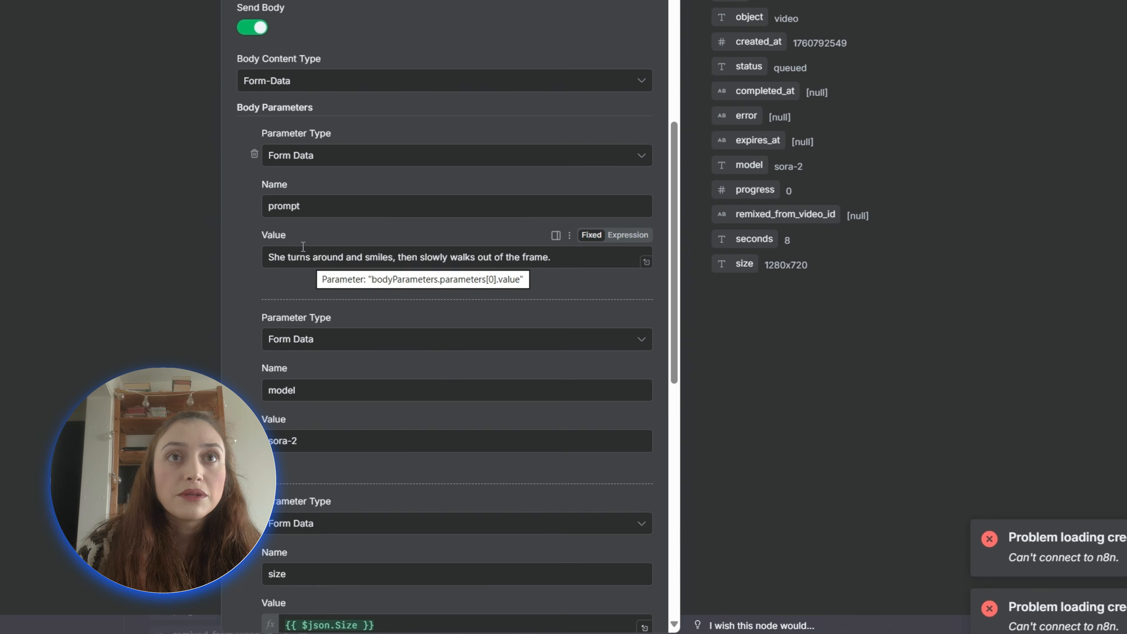
{"action": "scroll", "coordinate": [284, 249], "scroll_direction": "down", "scroll_amount": 5}
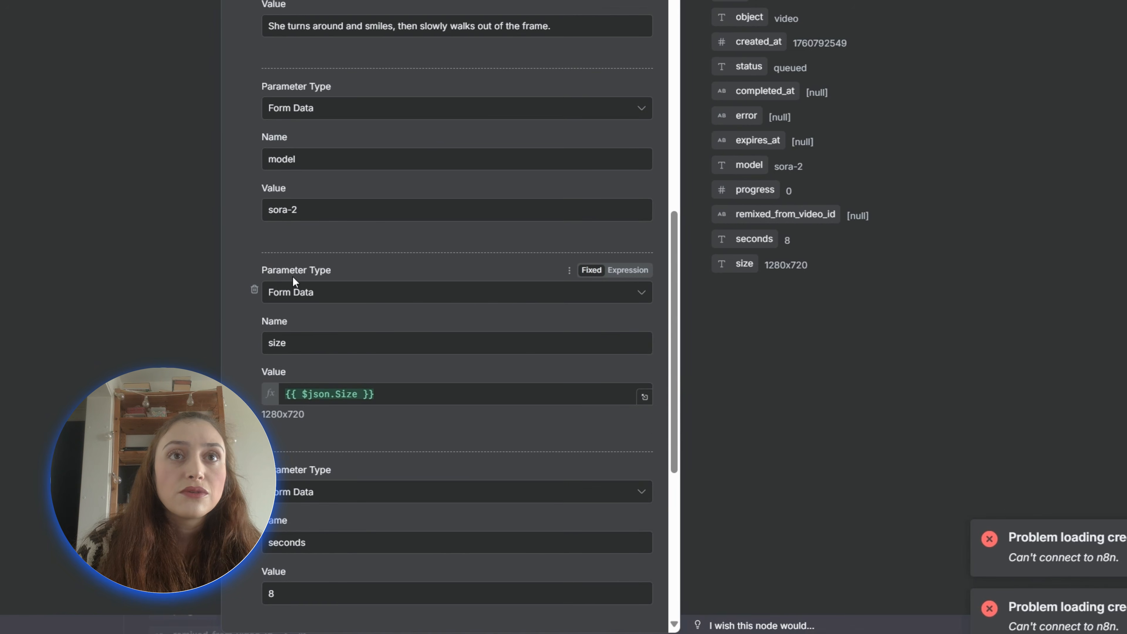
{"action": "scroll", "coordinate": [348, 276], "scroll_direction": "down", "scroll_amount": 4}
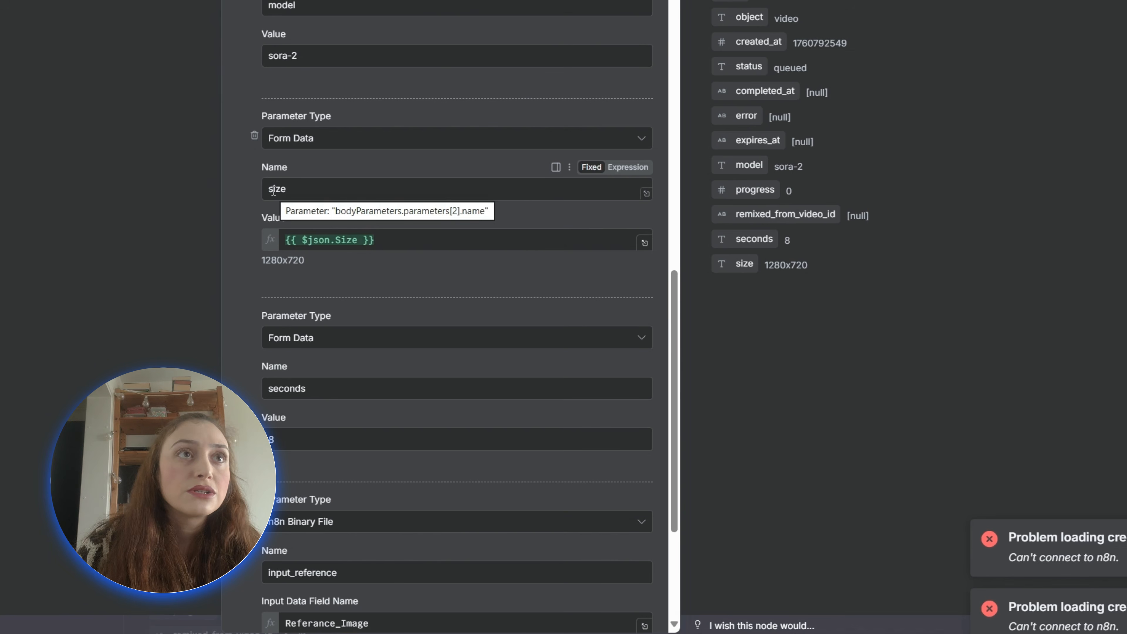
{"action": "scroll", "coordinate": [340, 293], "scroll_direction": "down", "scroll_amount": 4}
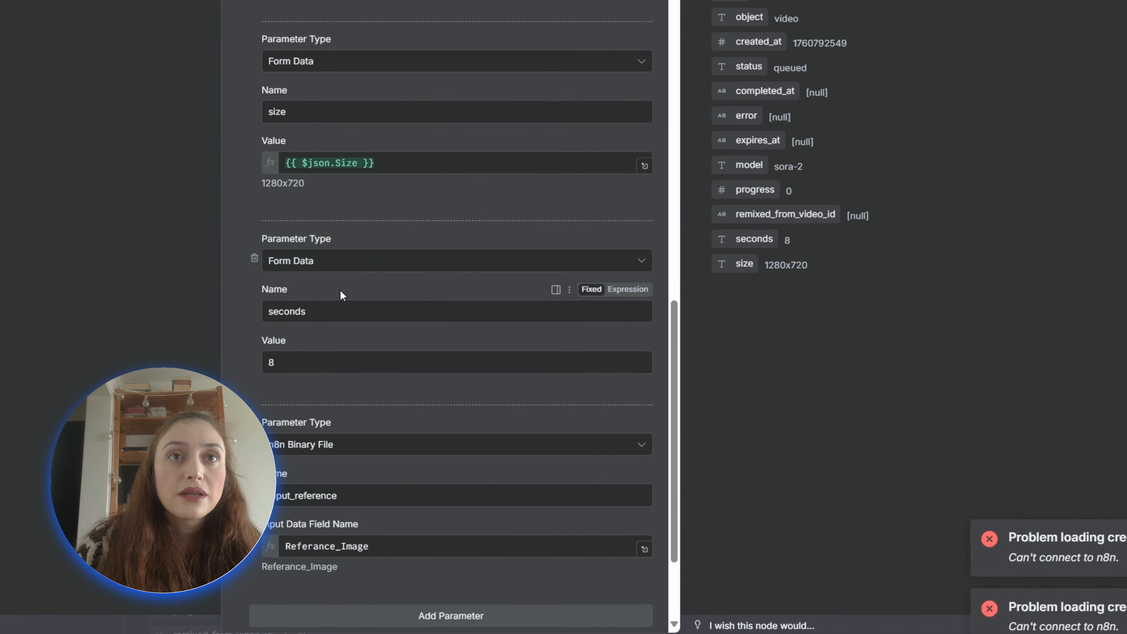
{"action": "scroll", "coordinate": [330, 306], "scroll_direction": "down", "scroll_amount": 2}
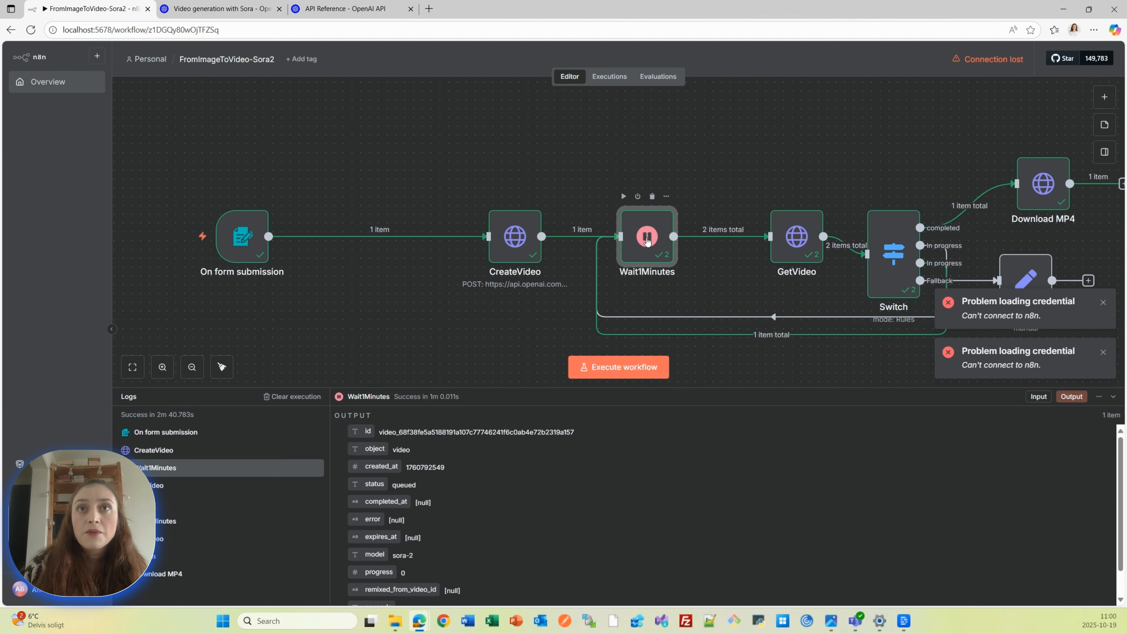
Open the Wait1Minutes node, check its resume mode, wait amount and wait unit, and close it.
{"action": "double_click", "coordinate": [647, 240]}
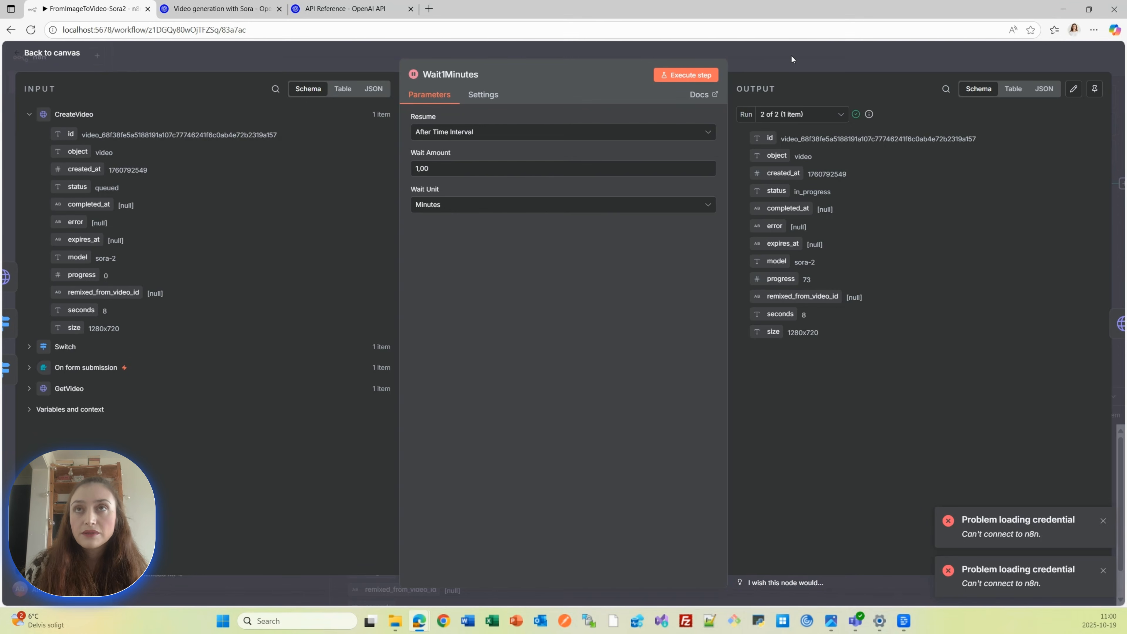
{"action": "left_click", "coordinate": [792, 55]}
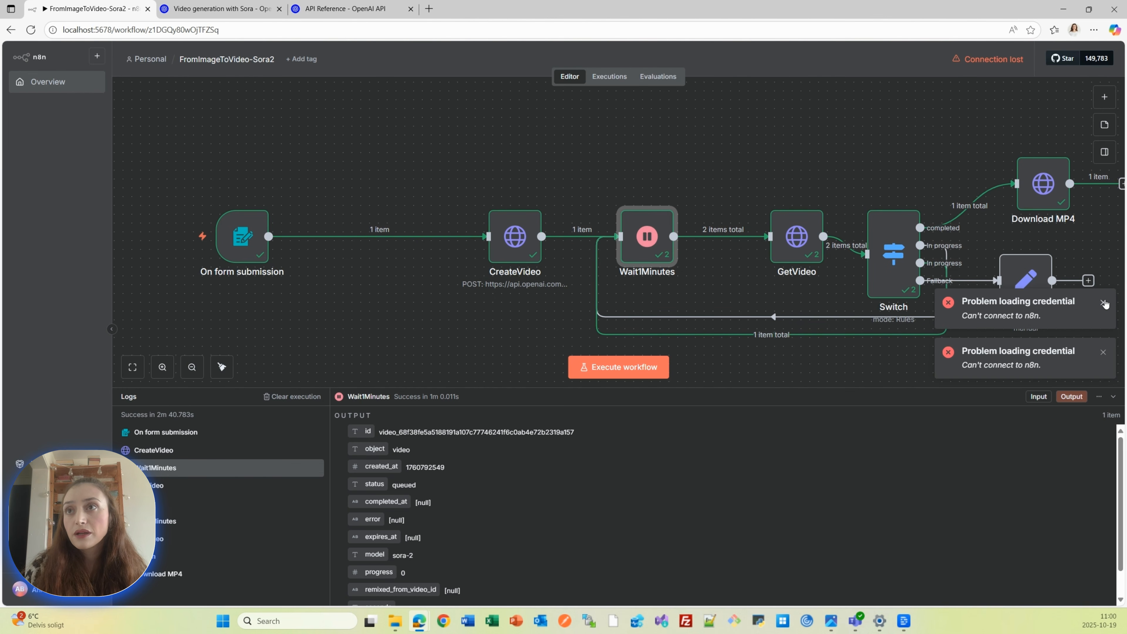
Dismiss both credential-loading error notifications covering the workflow canvas.
{"action": "left_click", "coordinate": [1107, 307]}
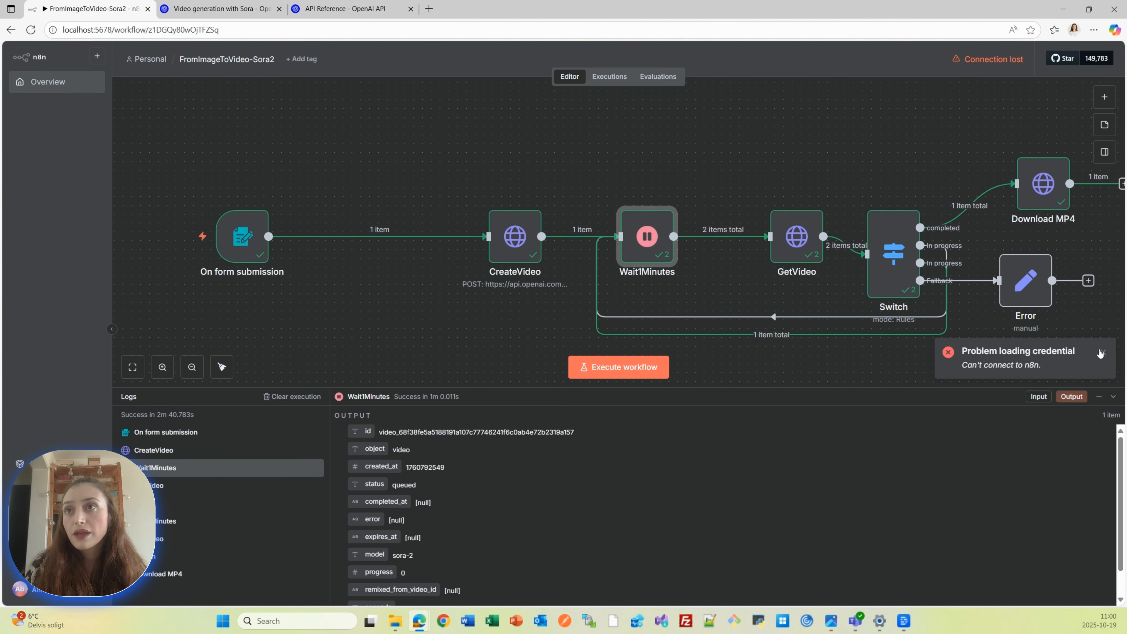
{"action": "left_click", "coordinate": [1102, 353]}
{"action": "left_click_drag", "start_coordinate": [888, 151], "coordinate": [770, 167]}
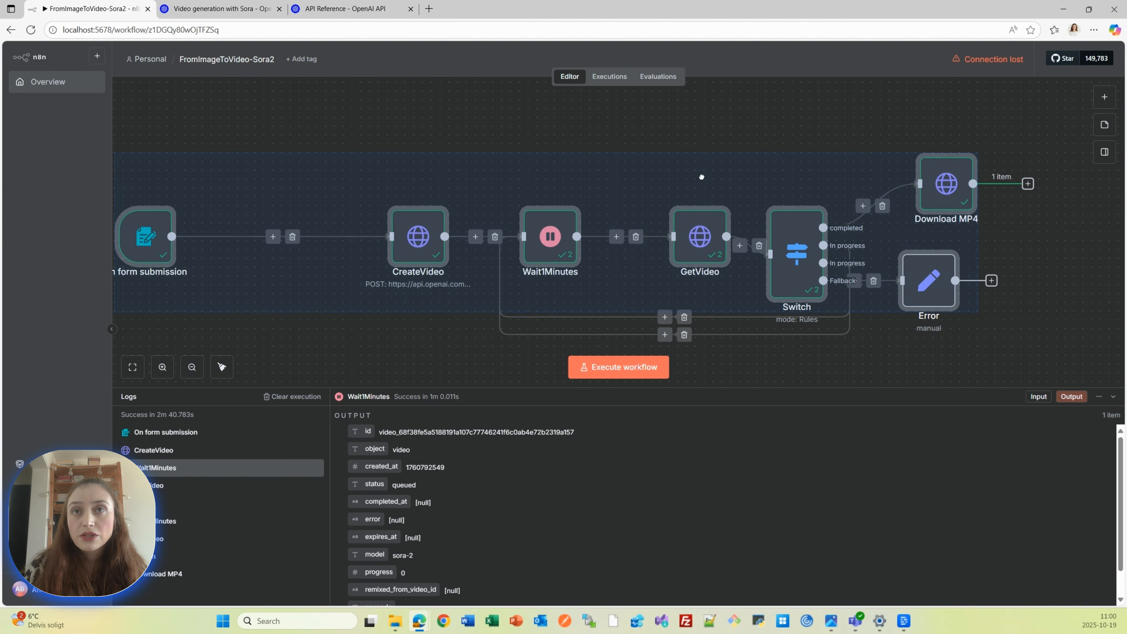
Open the Switch node, review its status routing rules for completed, queued and in_progress plus the fallback output, and close it.
{"action": "left_click", "coordinate": [765, 353]}
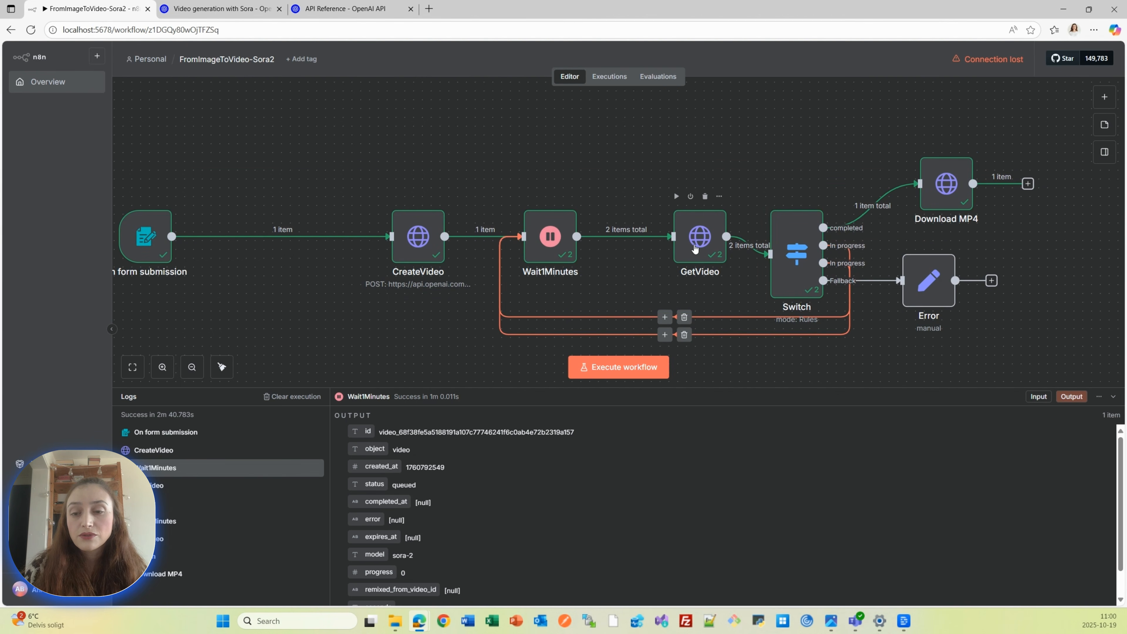
{"action": "double_click", "coordinate": [796, 254]}
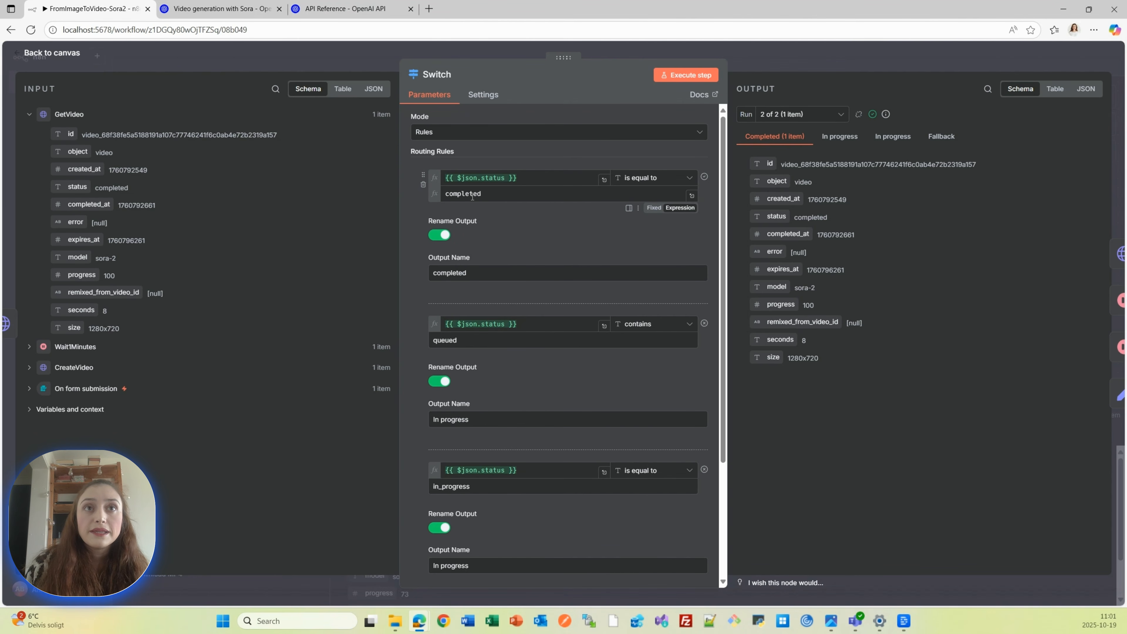
{"action": "scroll", "coordinate": [437, 280], "scroll_direction": "down", "scroll_amount": 3}
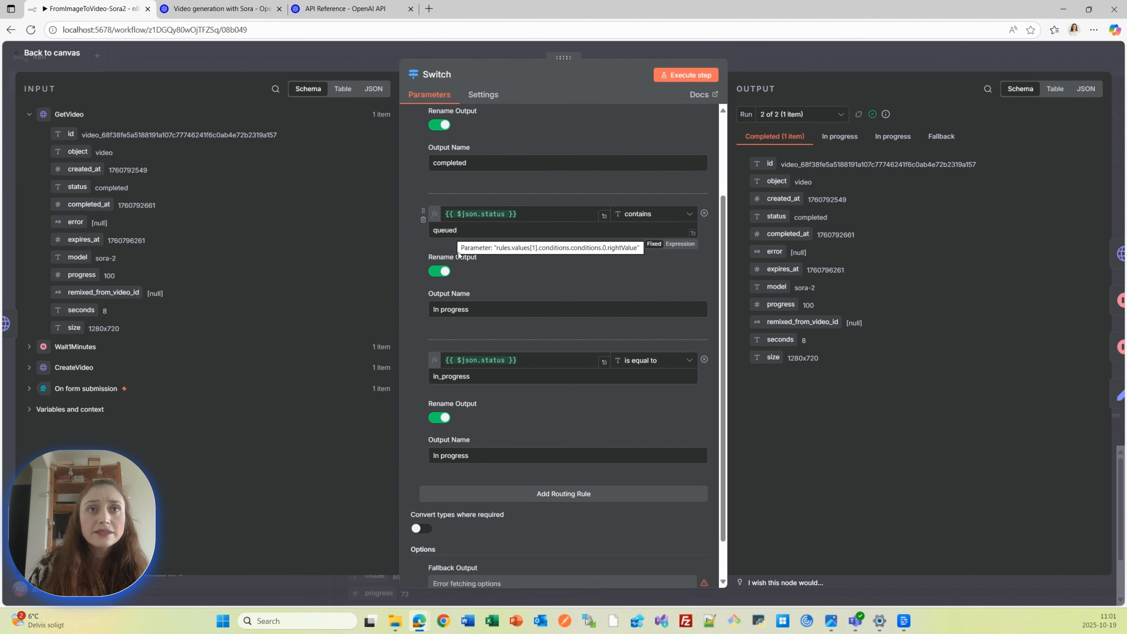
{"action": "scroll", "coordinate": [495, 292], "scroll_direction": "down", "scroll_amount": 1}
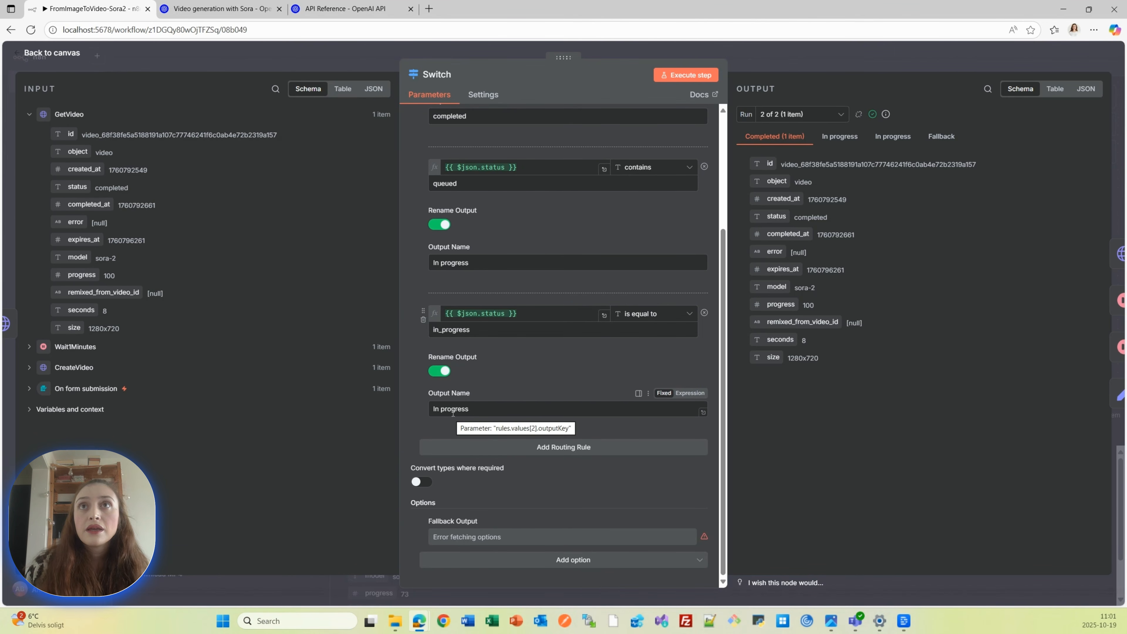
{"action": "left_click", "coordinate": [762, 58]}
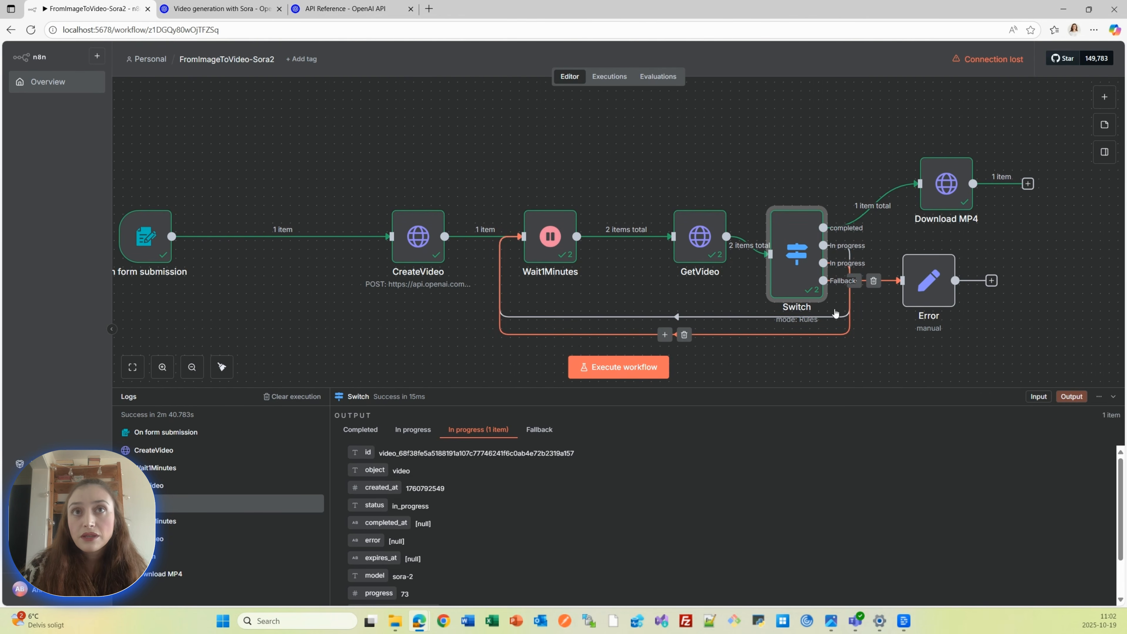
Open the Error node on the Fallback branch, check the expression mapped to its Status field, and close it.
{"action": "double_click", "coordinate": [924, 274]}
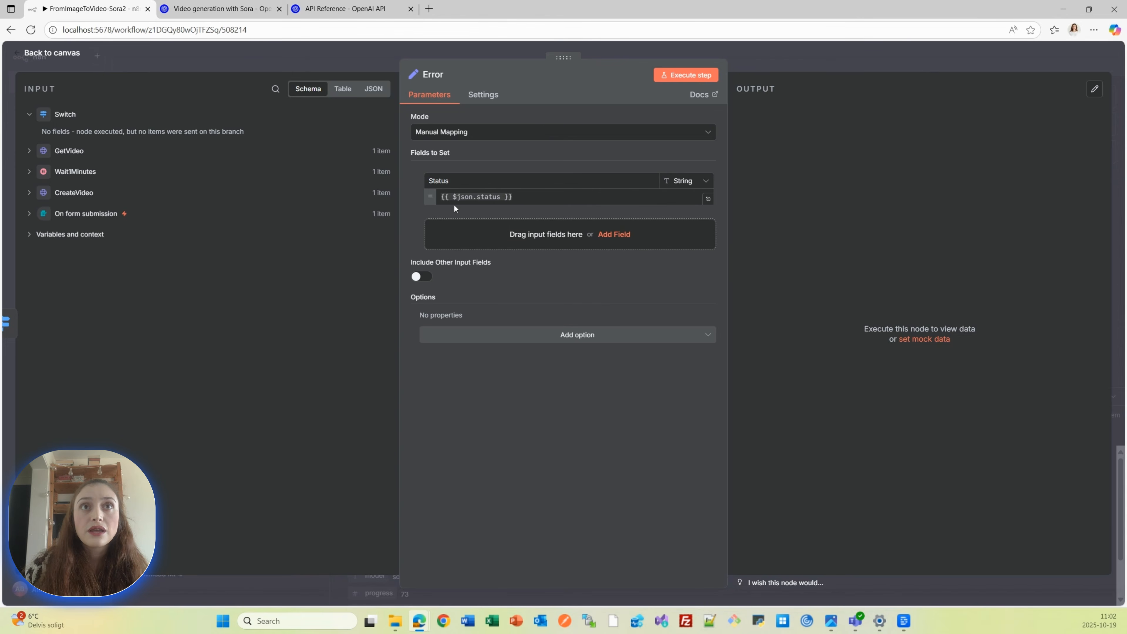
{"action": "left_click", "coordinate": [775, 56]}
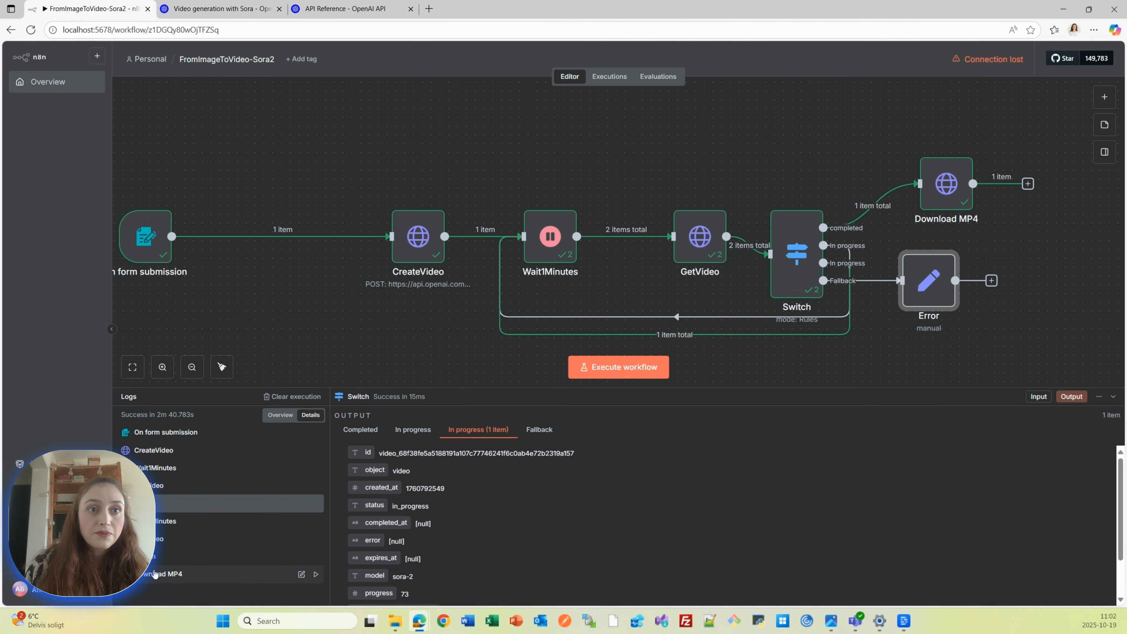
Inspect the Download MP4 node's logged output and review its request method, content URL, Header Auth credential and file response options.
{"action": "left_click", "coordinate": [195, 574]}
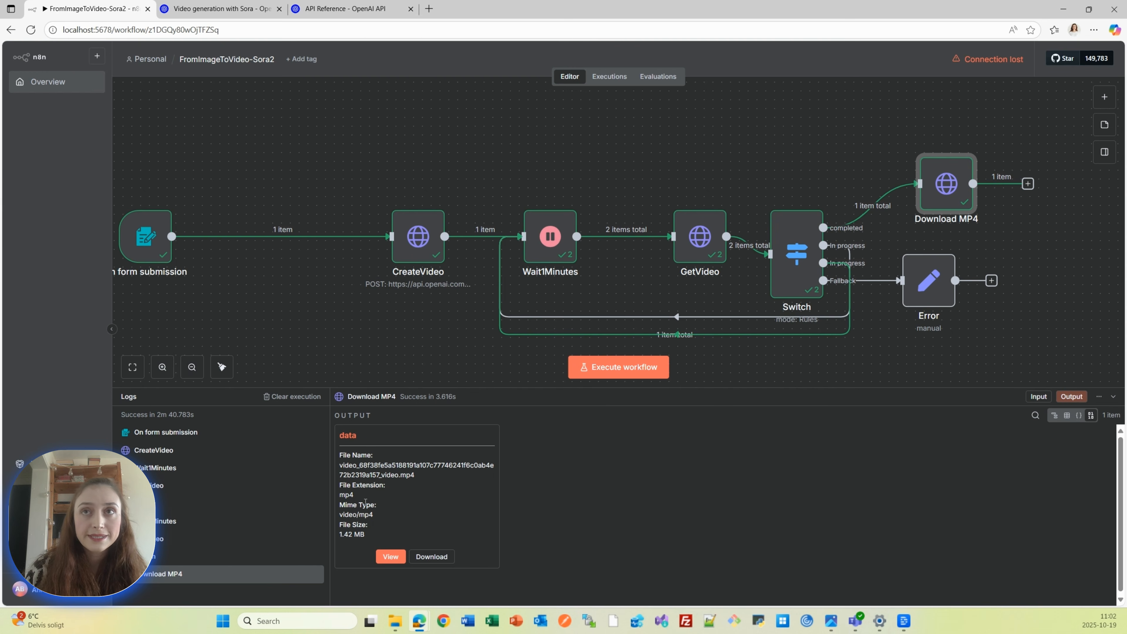
{"action": "double_click", "coordinate": [943, 186]}
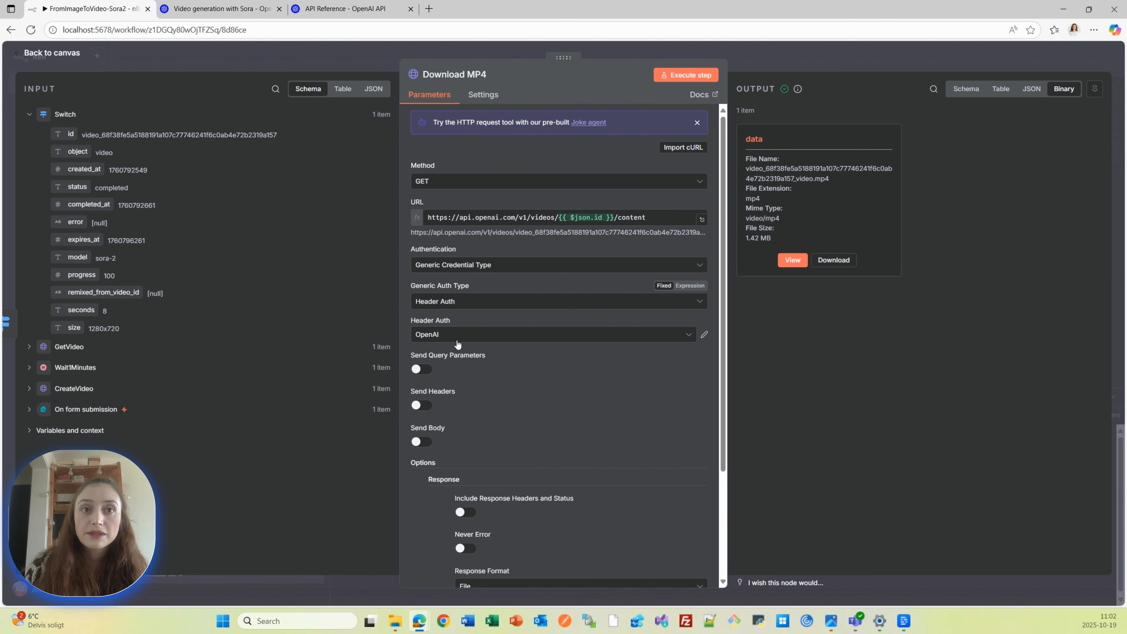
{"action": "scroll", "coordinate": [499, 380], "scroll_direction": "down", "scroll_amount": 3}
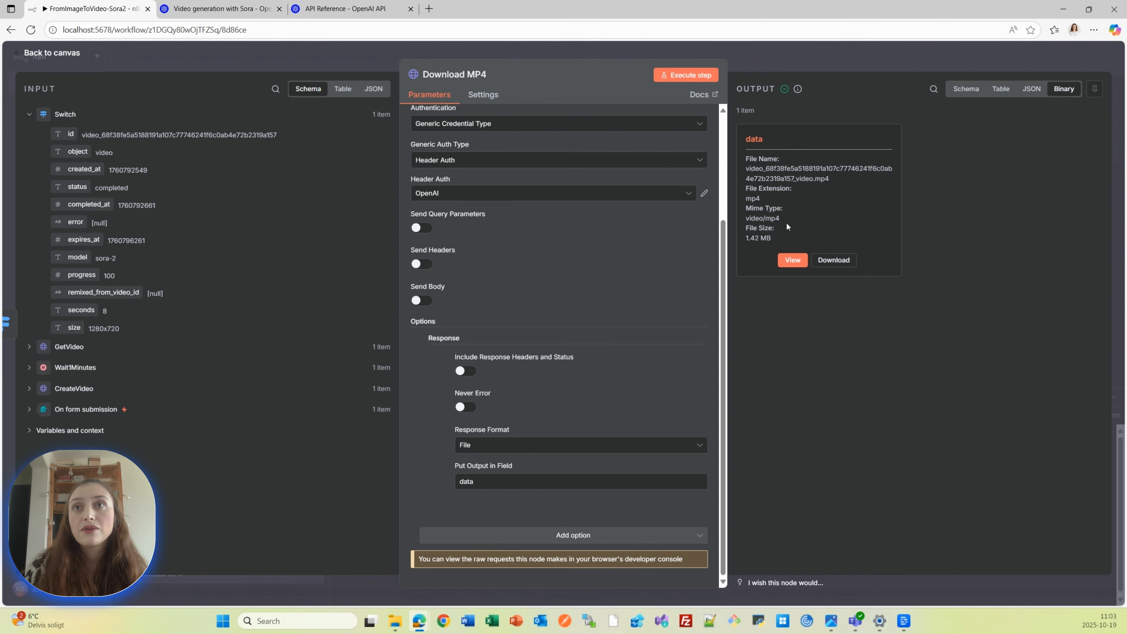
Download the generated MP4 from the node's output and open the newest video file from its Downloads folder.
{"action": "left_click", "coordinate": [833, 260]}
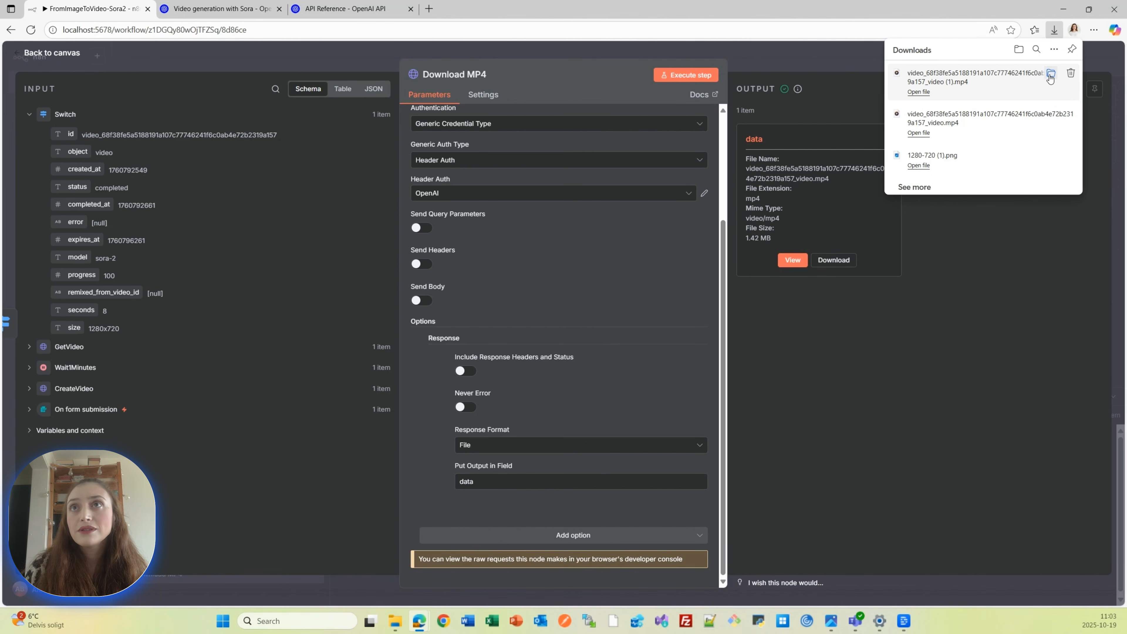
{"action": "left_click", "coordinate": [1051, 73]}
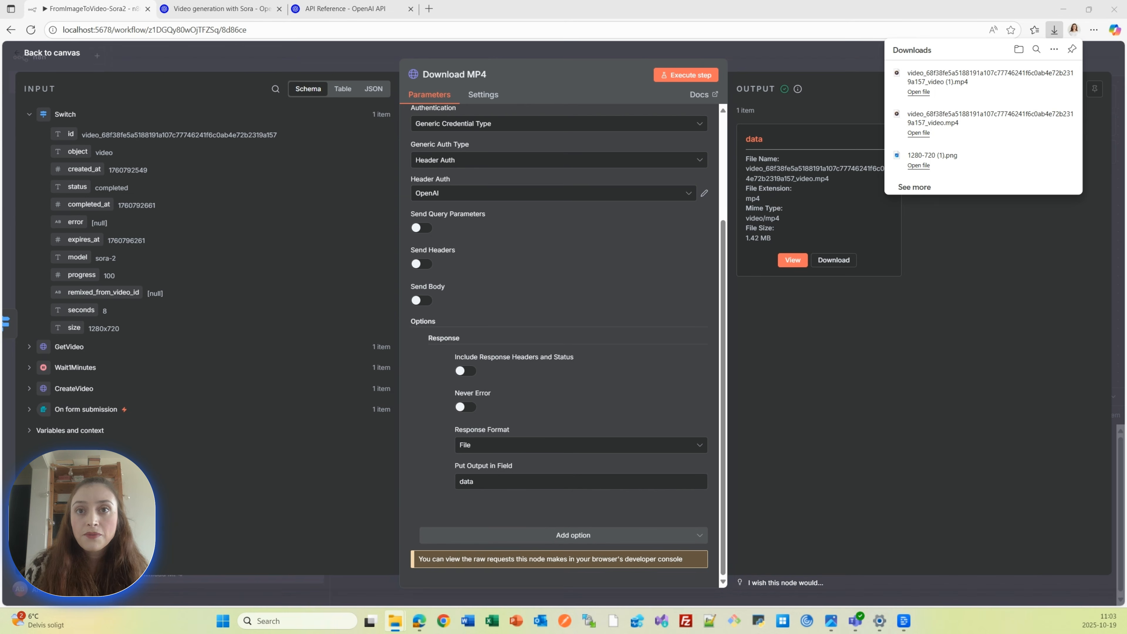
{"action": "left_click_drag", "start_coordinate": [644, 275], "coordinate": [529, 138]}
{"action": "double_click", "coordinate": [586, 238]}
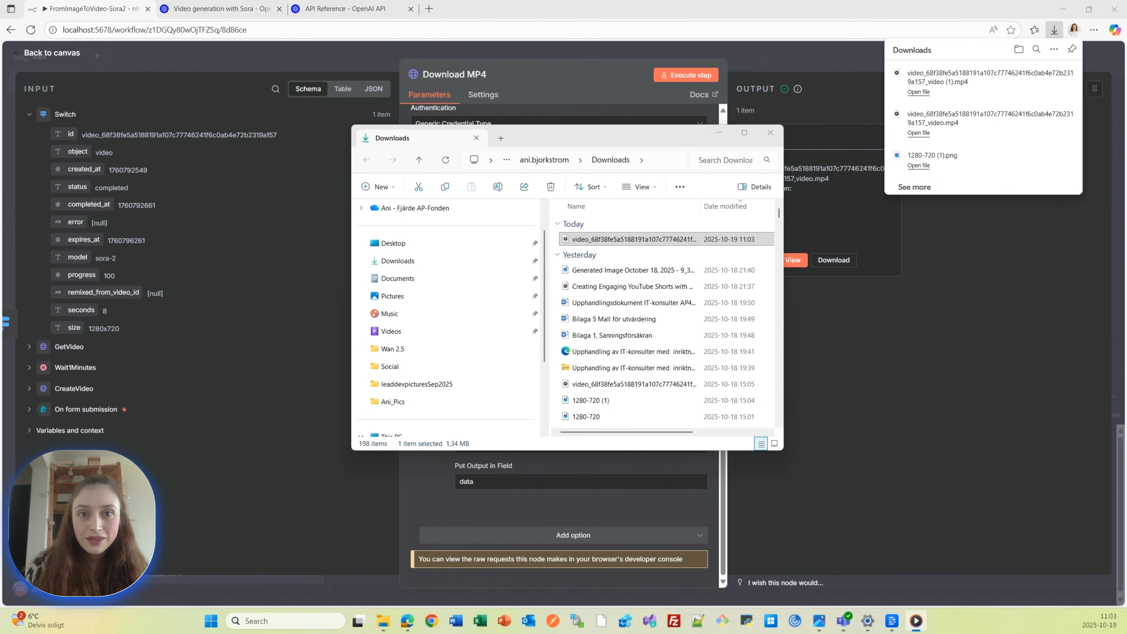
Watch the generated cat video in a maximized Media Player, minimize the player, and return to n8n to close the Download MP4 node.
{"action": "scroll", "coordinate": [446, 401], "scroll_direction": "down", "scroll_amount": 1}
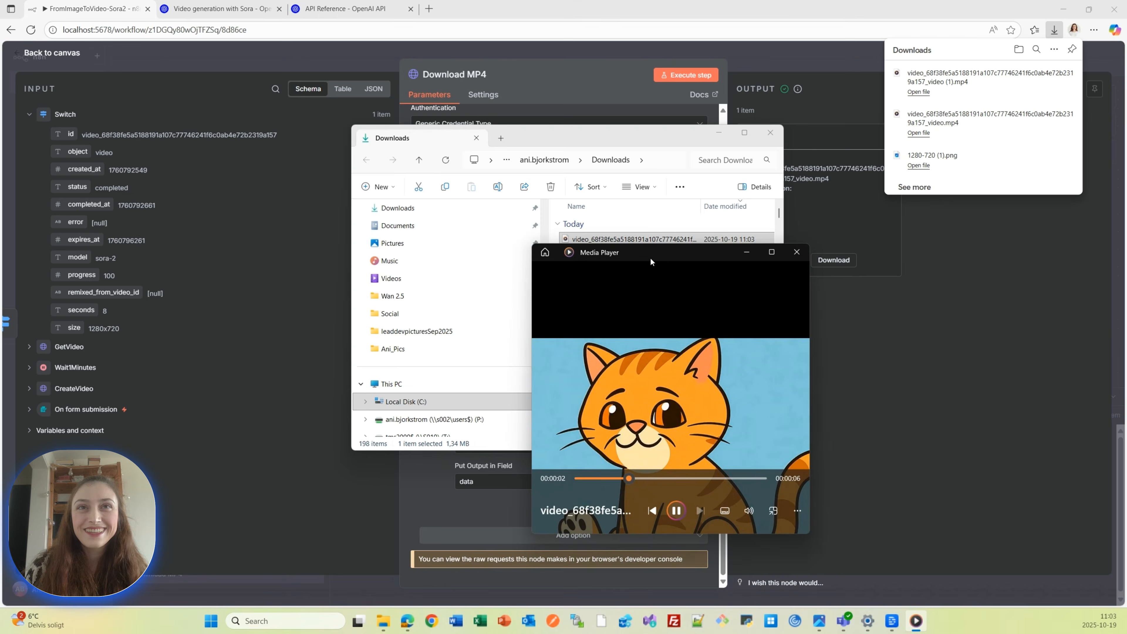
{"action": "left_click_drag", "start_coordinate": [650, 257], "coordinate": [584, 163]}
{"action": "left_click", "coordinate": [702, 156]}
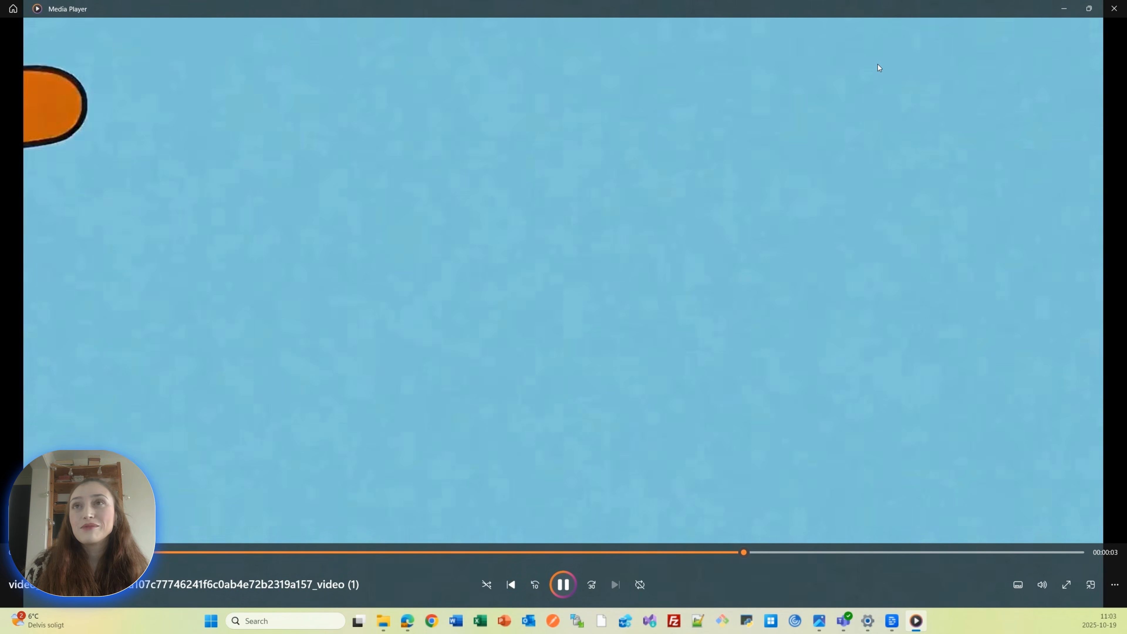
{"action": "left_click", "coordinate": [1065, 9]}
{"action": "left_click", "coordinate": [839, 295]}
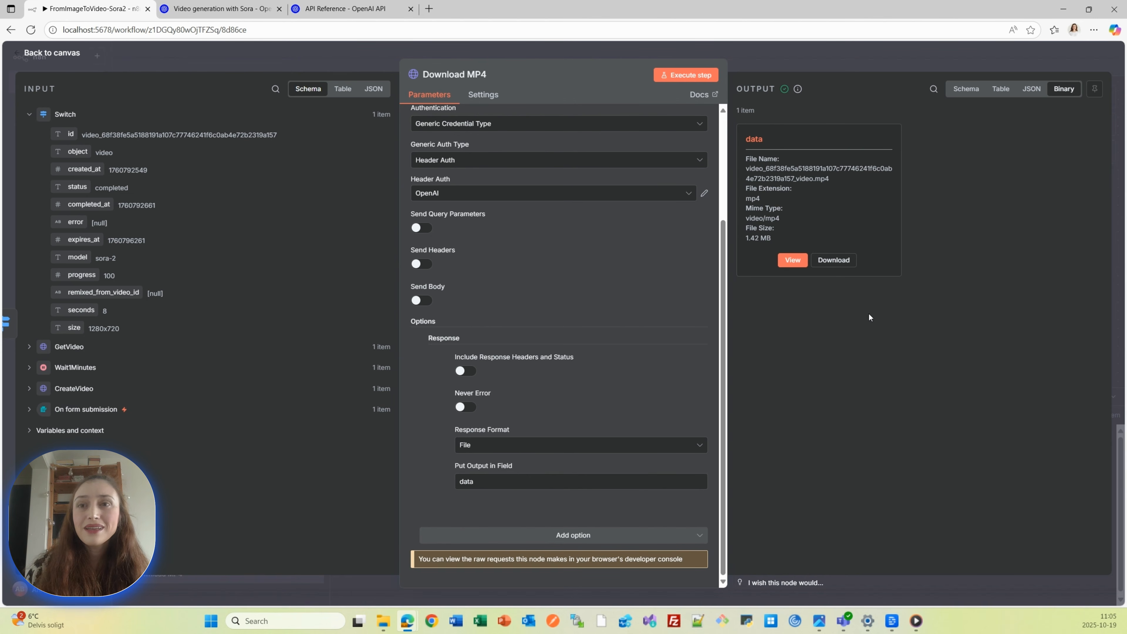
{"action": "left_click", "coordinate": [773, 60]}
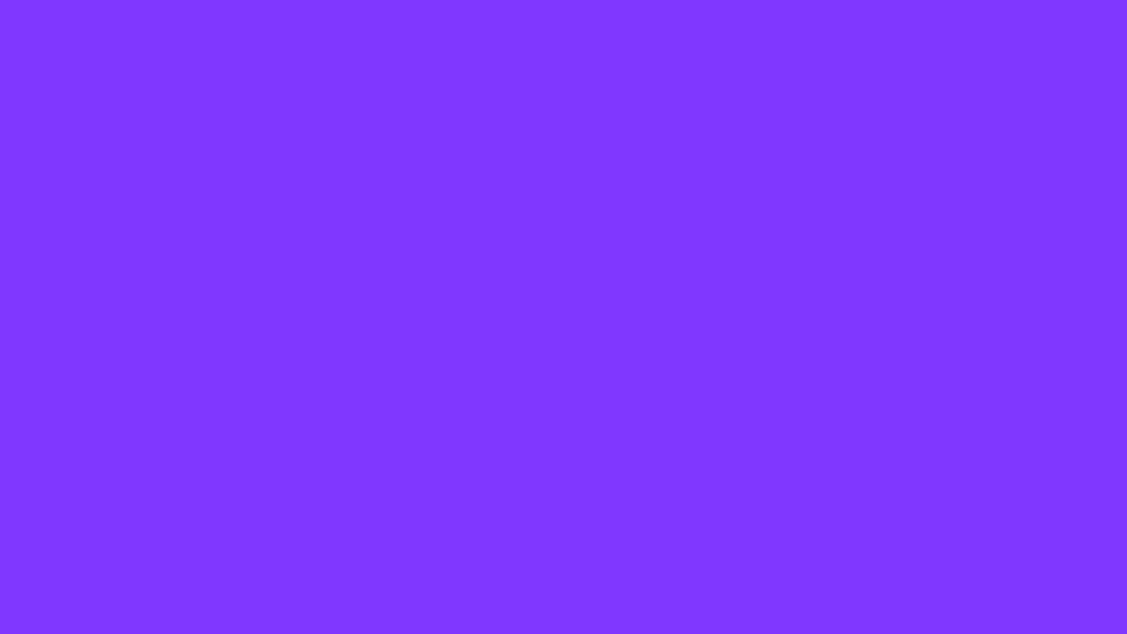